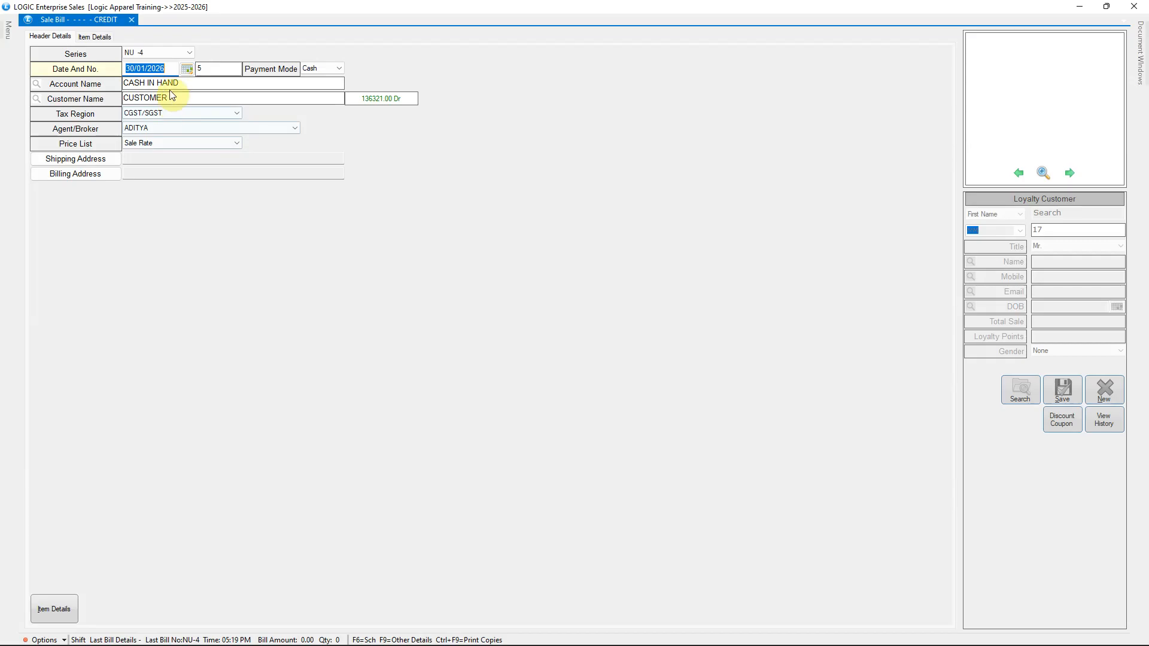
Step: Open the Sale Voucher Configuration and load the configuration of the NU series
{"action": "left_click", "coordinate": [171, 52]}
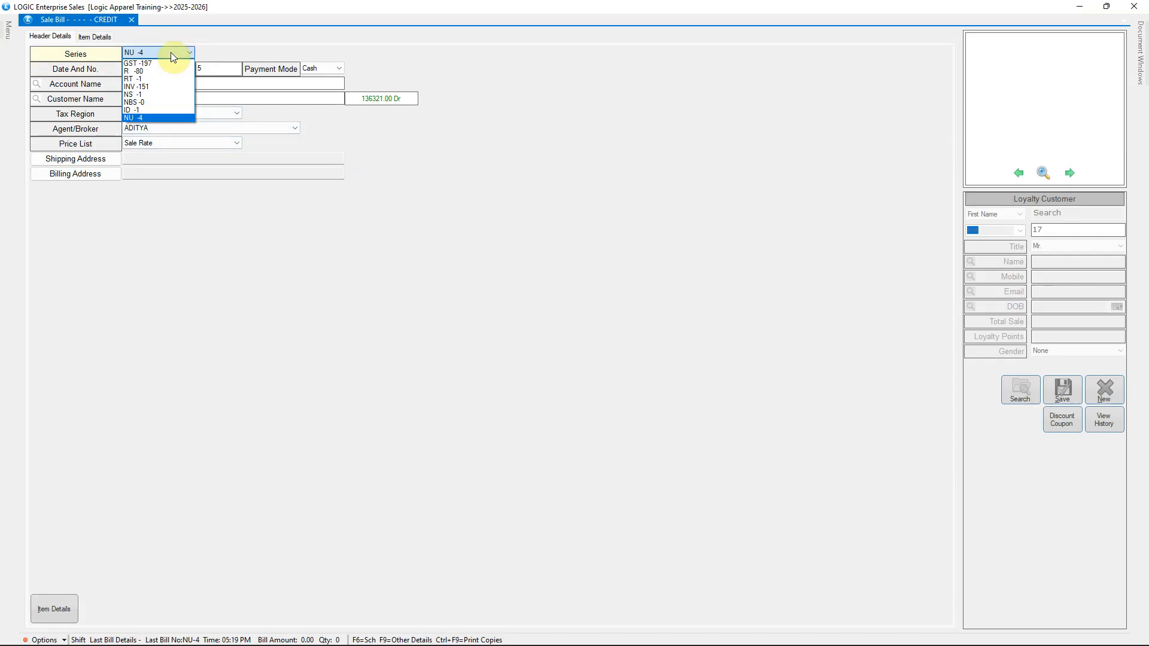
{"action": "left_click", "coordinate": [170, 52]}
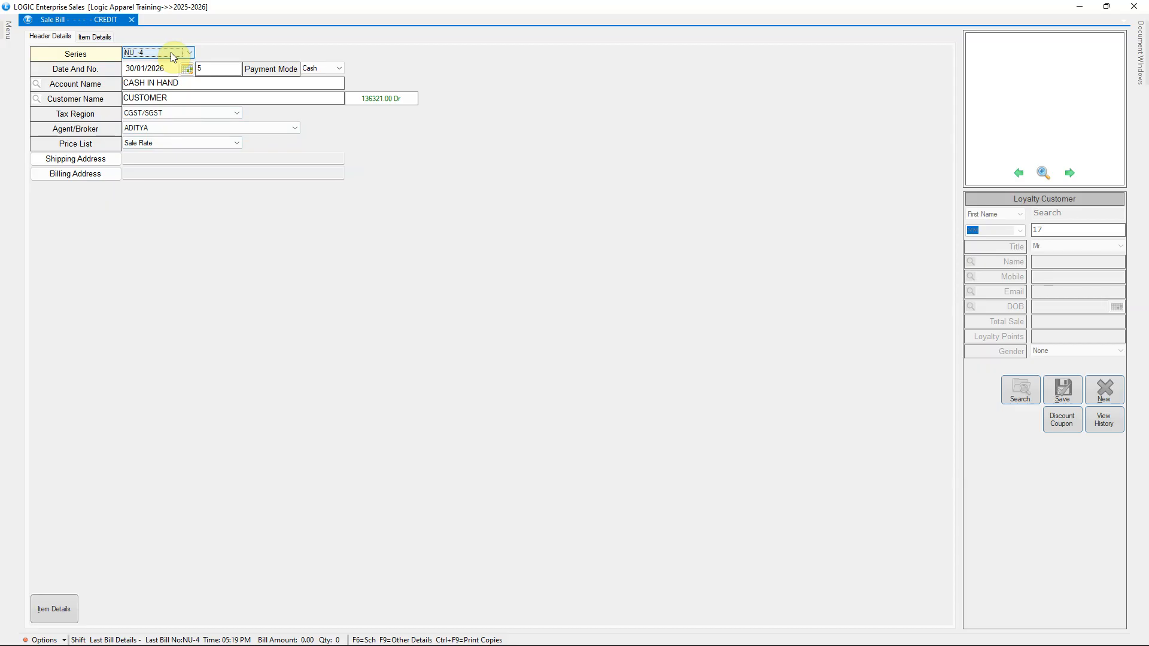
{"action": "left_click", "coordinate": [9, 30]}
{"action": "left_click", "coordinate": [26, 93]}
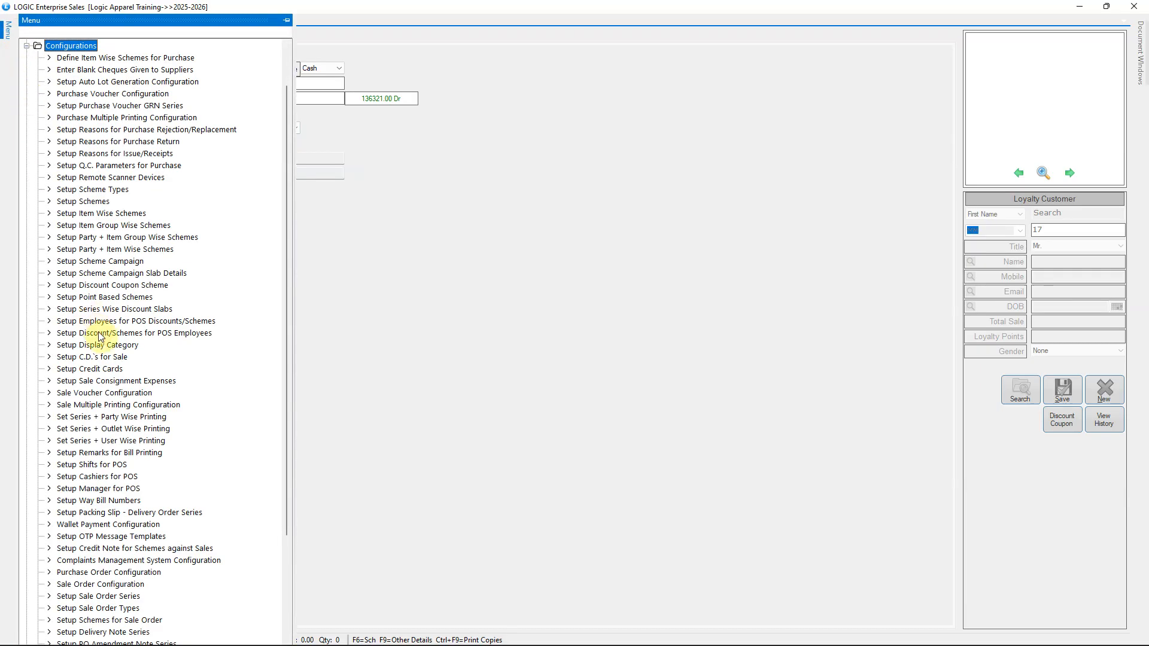
{"action": "left_click", "coordinate": [114, 395]}
{"action": "double_click", "coordinate": [114, 396]}
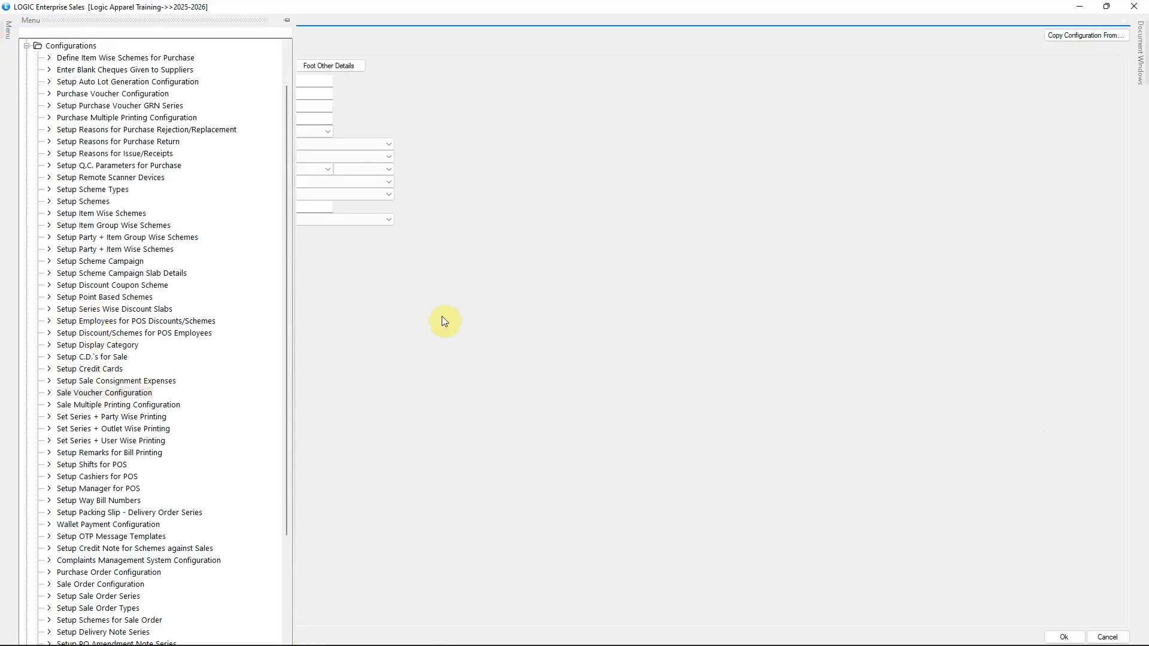
{"action": "left_click", "coordinate": [175, 35]}
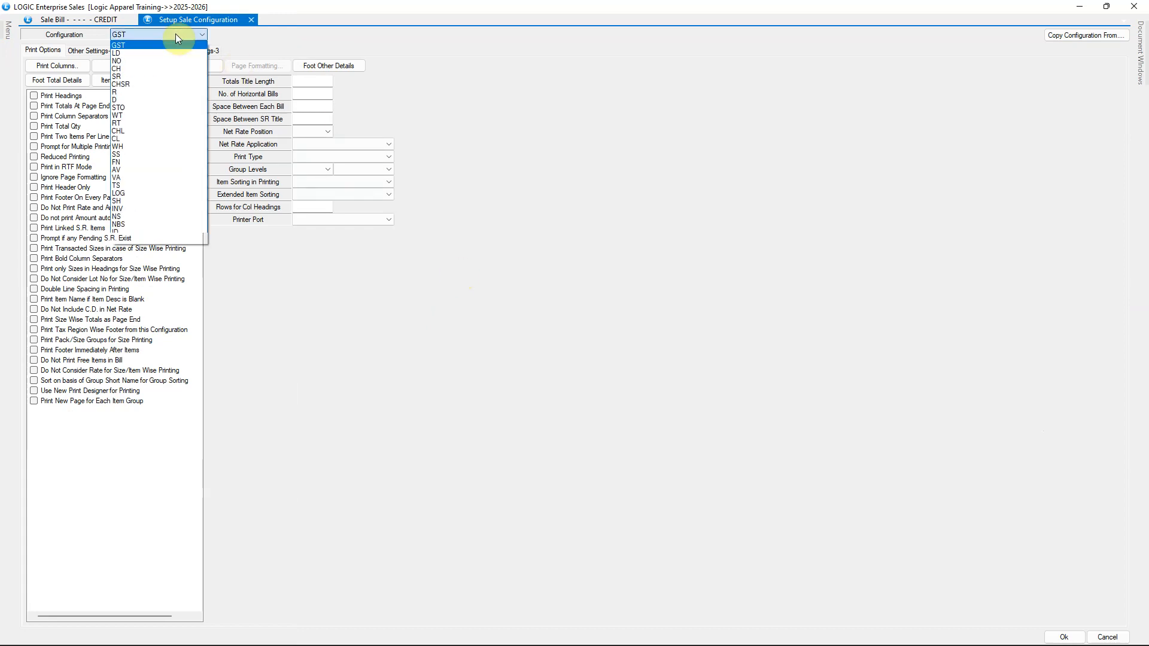
{"action": "left_click", "coordinate": [181, 241]}
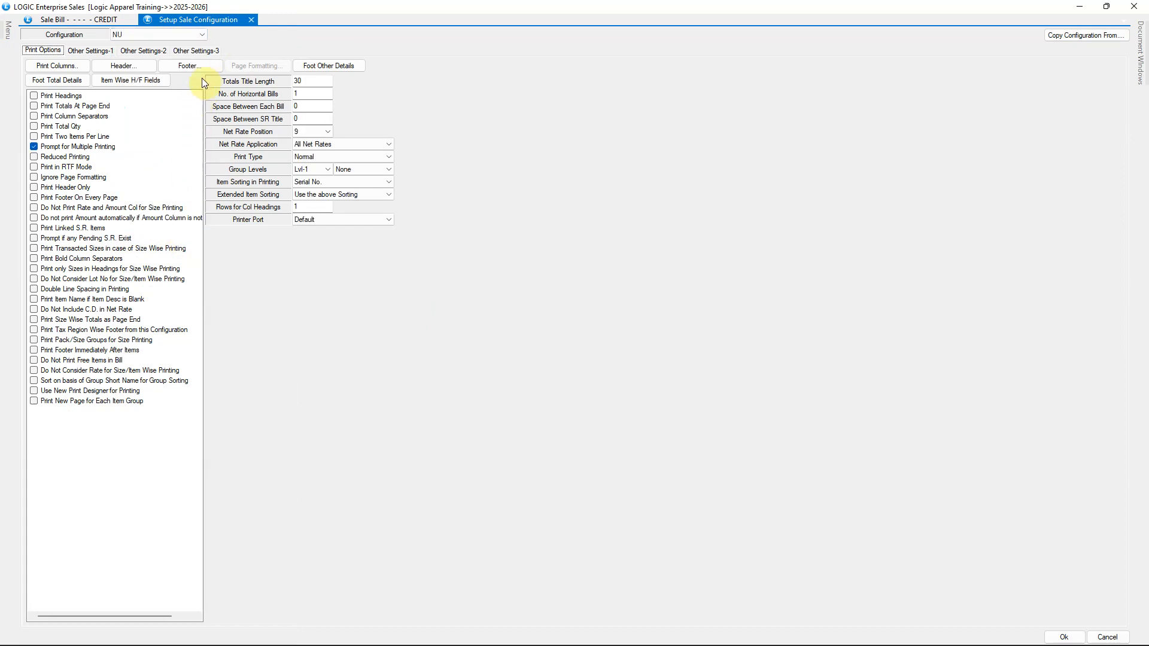
Step: Set the NU configuration's Exchange Criteria to Same item with Exchange Rate Criteria None, and save it
{"action": "left_click", "coordinate": [209, 49]}
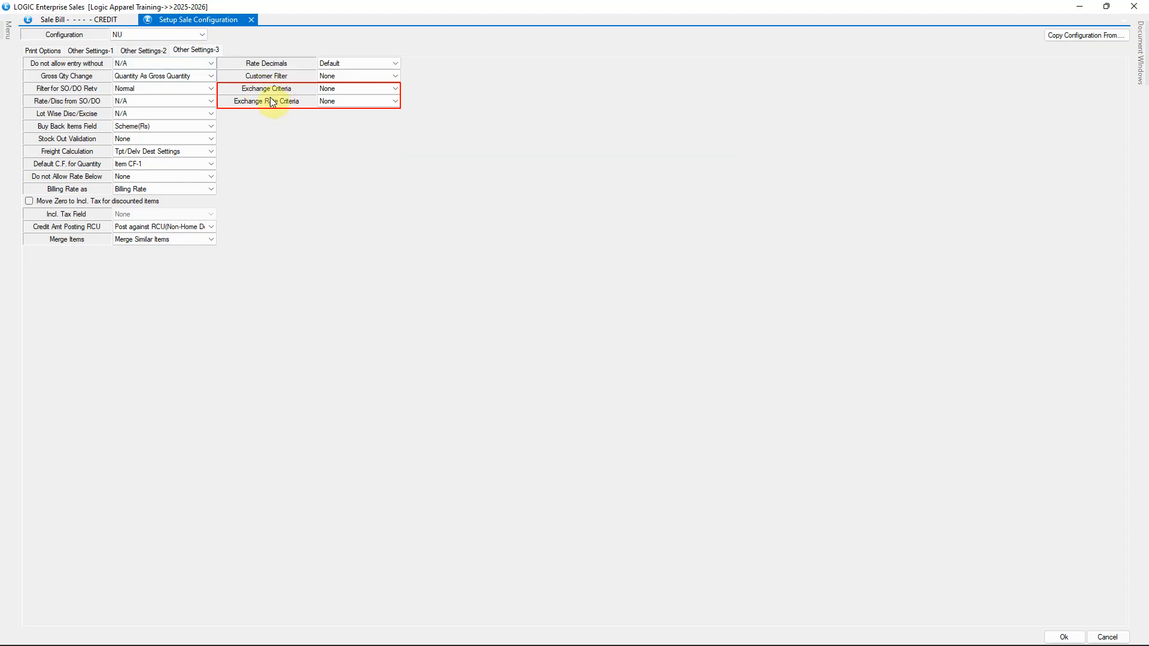
{"action": "left_click", "coordinate": [387, 90]}
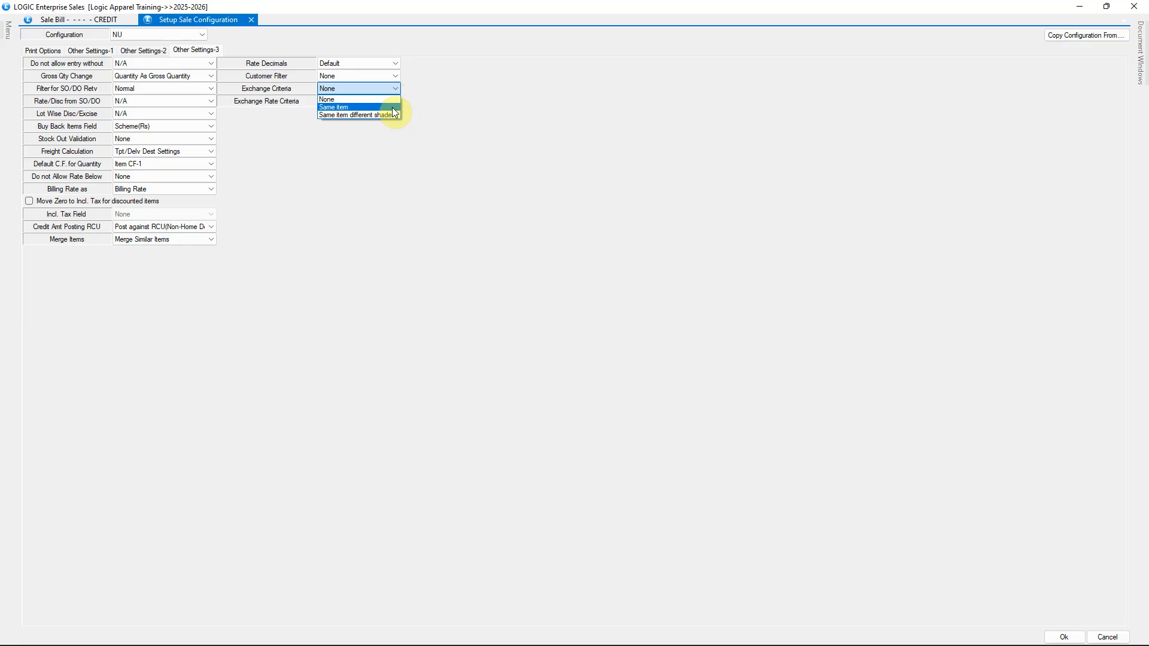
{"action": "left_click", "coordinate": [392, 108]}
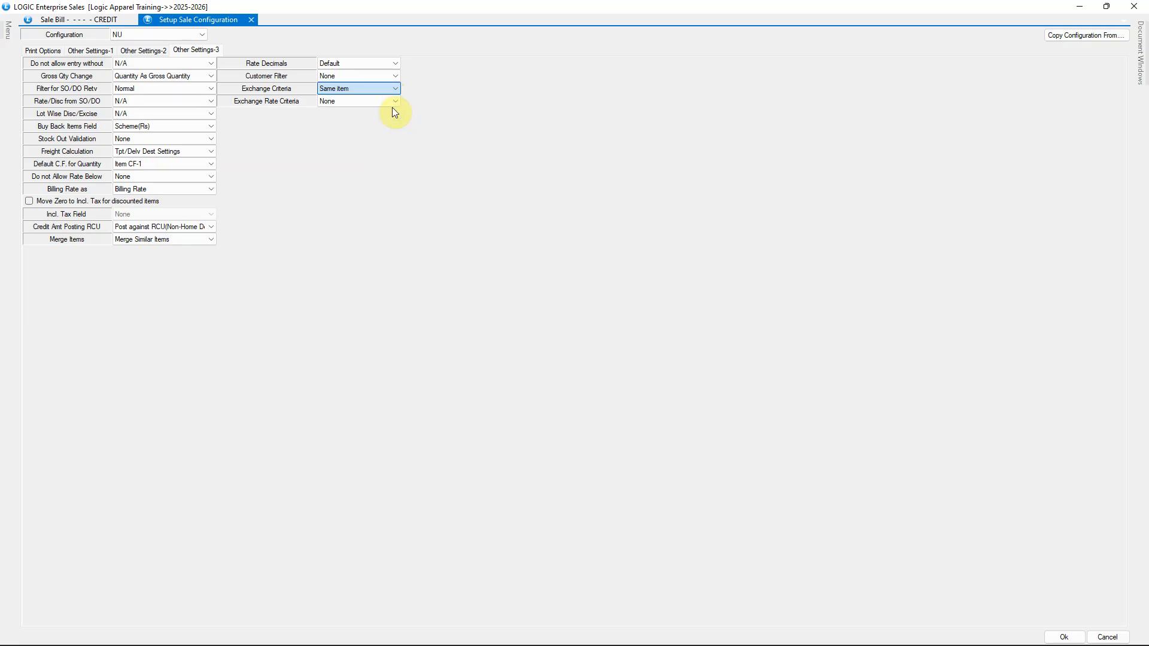
{"action": "left_click", "coordinate": [264, 110]}
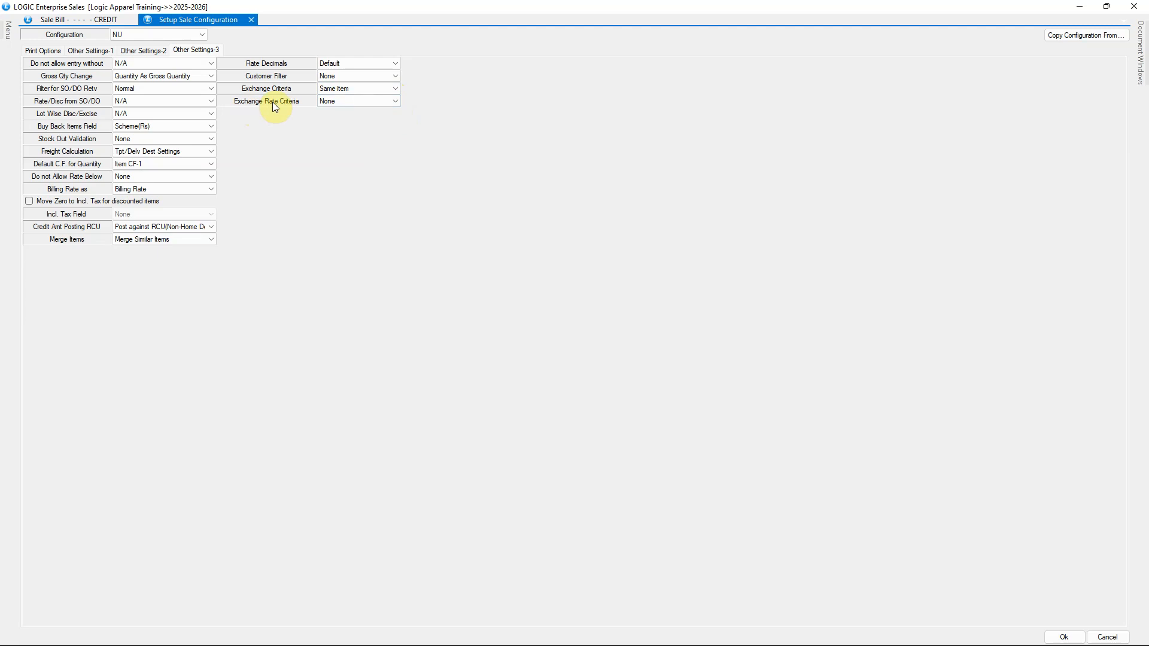
{"action": "left_click", "coordinate": [382, 103]}
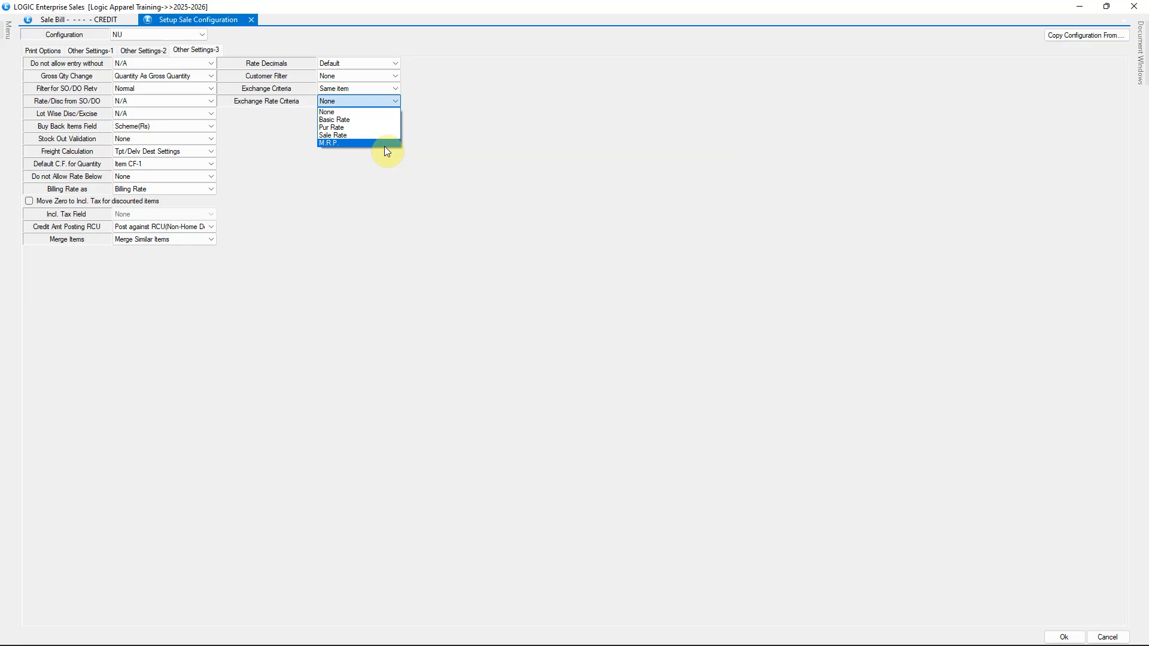
{"action": "left_click", "coordinate": [387, 111]}
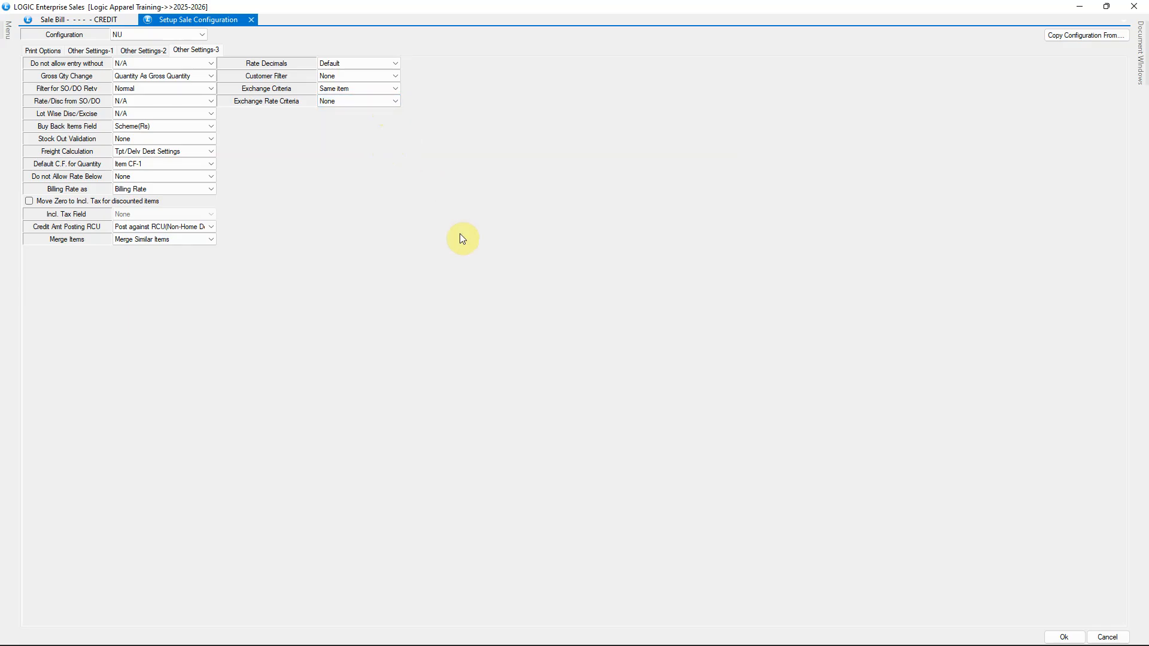
{"action": "key", "text": "alt+o"}
{"action": "key", "text": "Return"}
Step: Fill in the NU sale bill header with Cash payment, account CASH IN HAND and customer CUSTOMER, and open its item details
{"action": "left_click", "coordinate": [71, 19]}
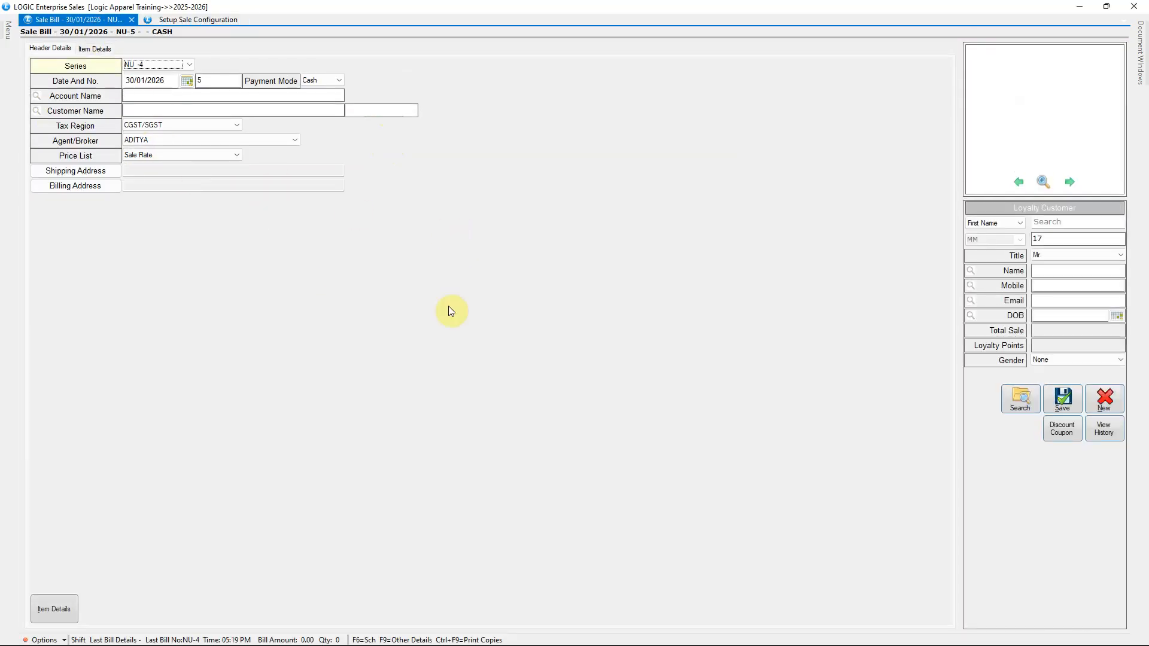
{"action": "left_click", "coordinate": [338, 80]}
{"action": "key", "text": "Return"}
{"action": "key", "text": "Return"}
{"action": "key", "text": "Return"}
{"action": "key", "text": "Return"}
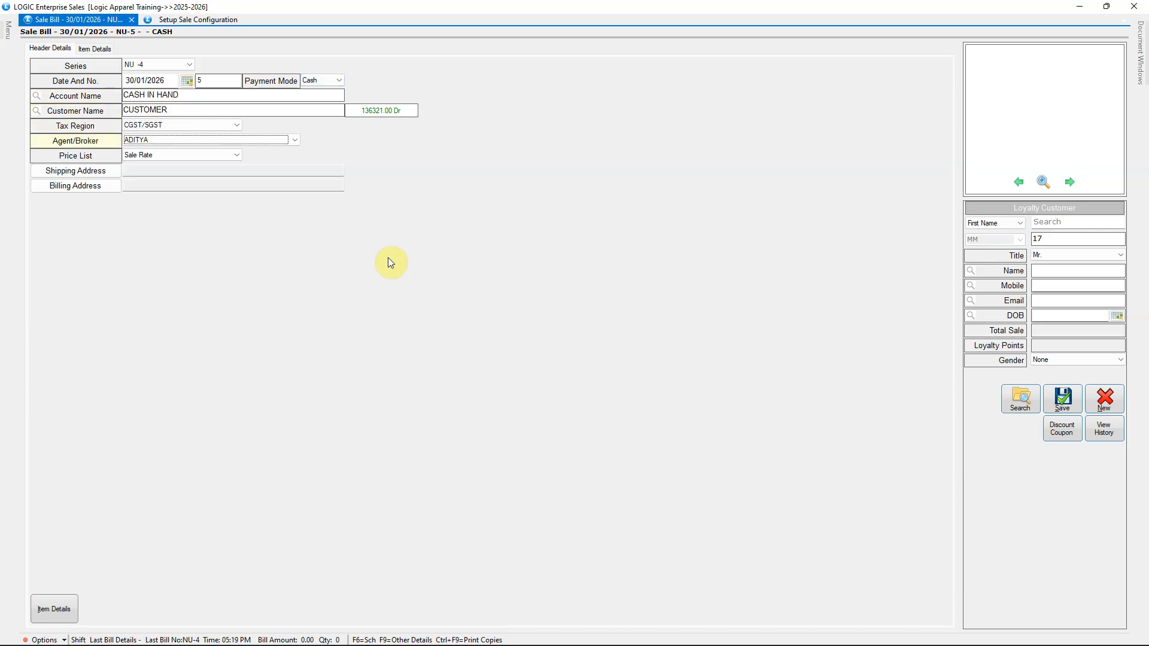
{"action": "left_click", "coordinate": [54, 609]}
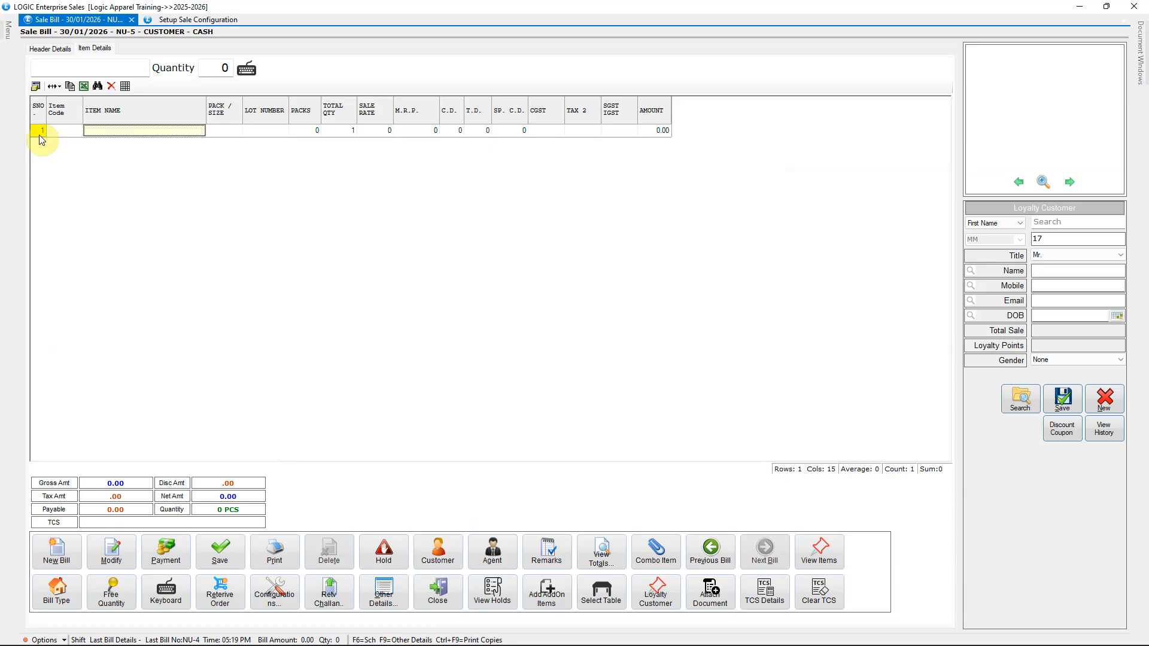
Step: Enter item 0009-OP-BL BL in size S, lot LT001, 1 pack, on the first bill row and proceed to the exchange item selection
{"action": "left_click", "coordinate": [127, 133]}
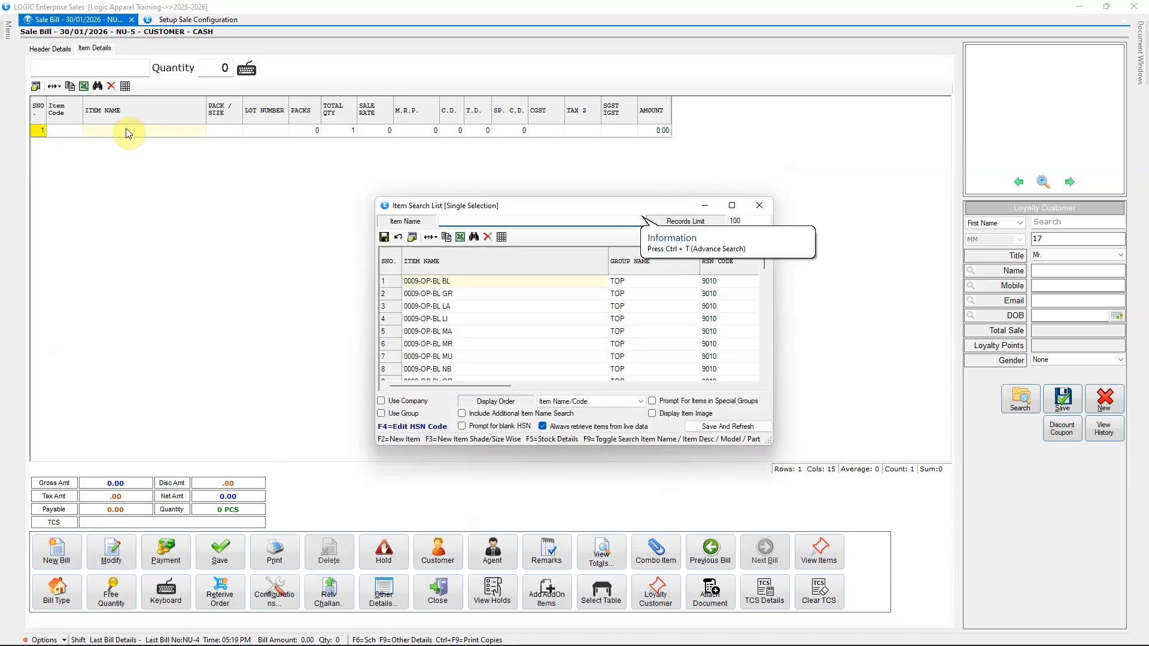
{"action": "key", "text": "Return"}
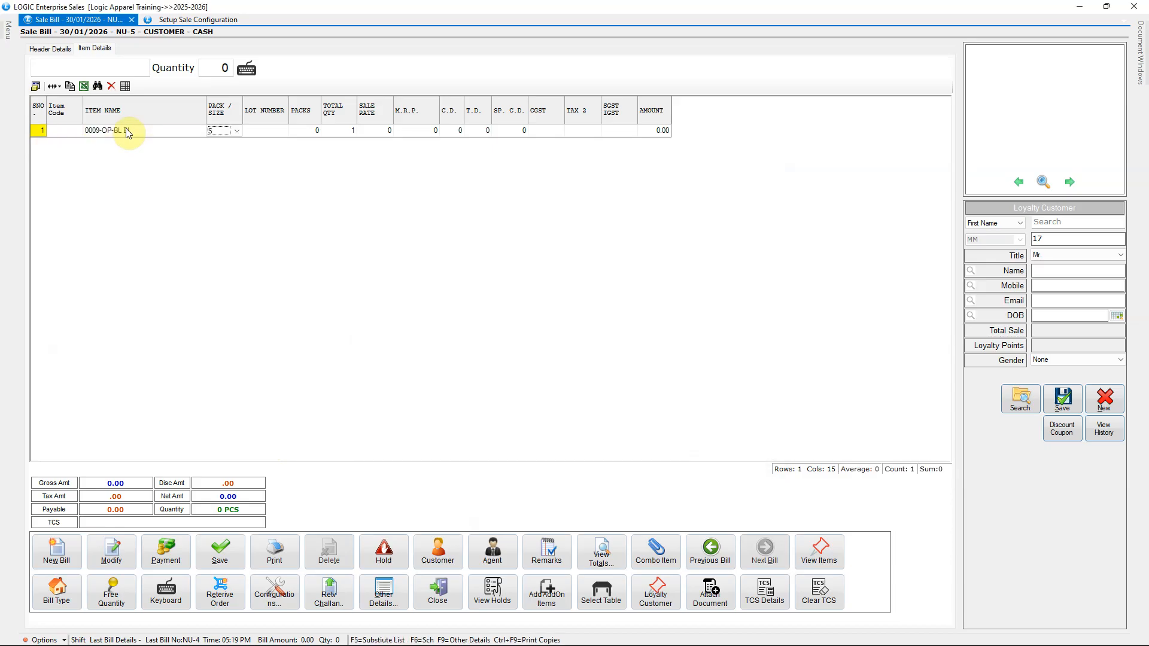
{"action": "key", "text": "Return"}
{"action": "key", "text": "Return"}
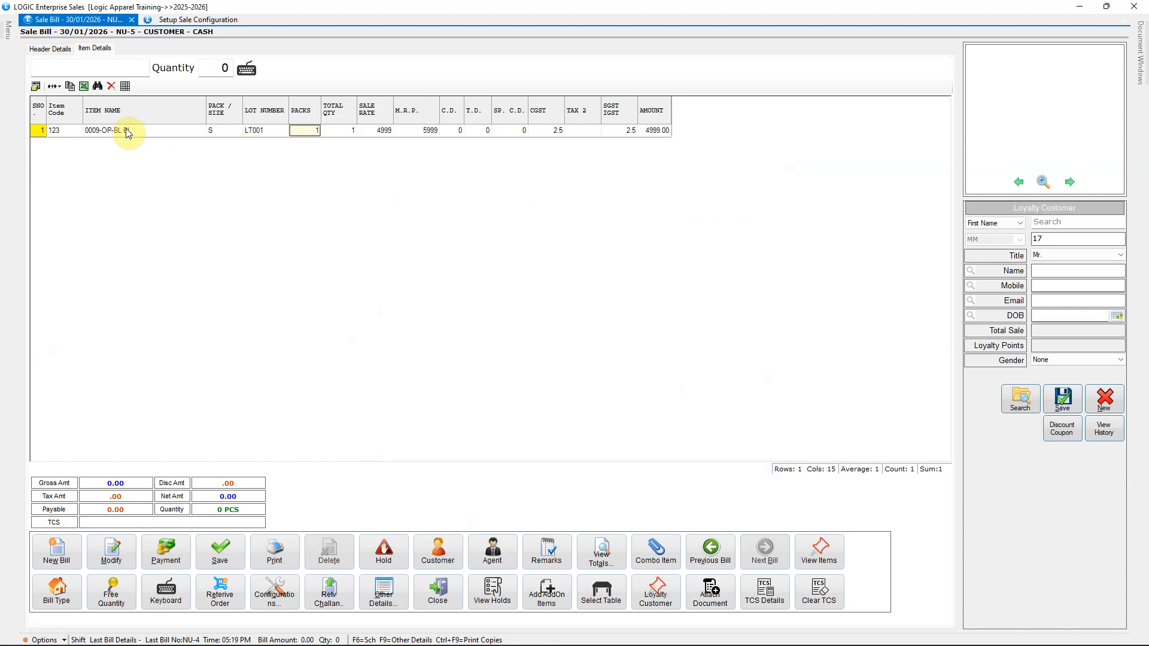
{"action": "key", "text": "Return"}
{"action": "key", "text": "Return"}
{"action": "key", "text": "Return"}
{"action": "key", "text": "Return"}
{"action": "key", "text": "Return"}
{"action": "key", "text": "Return"}
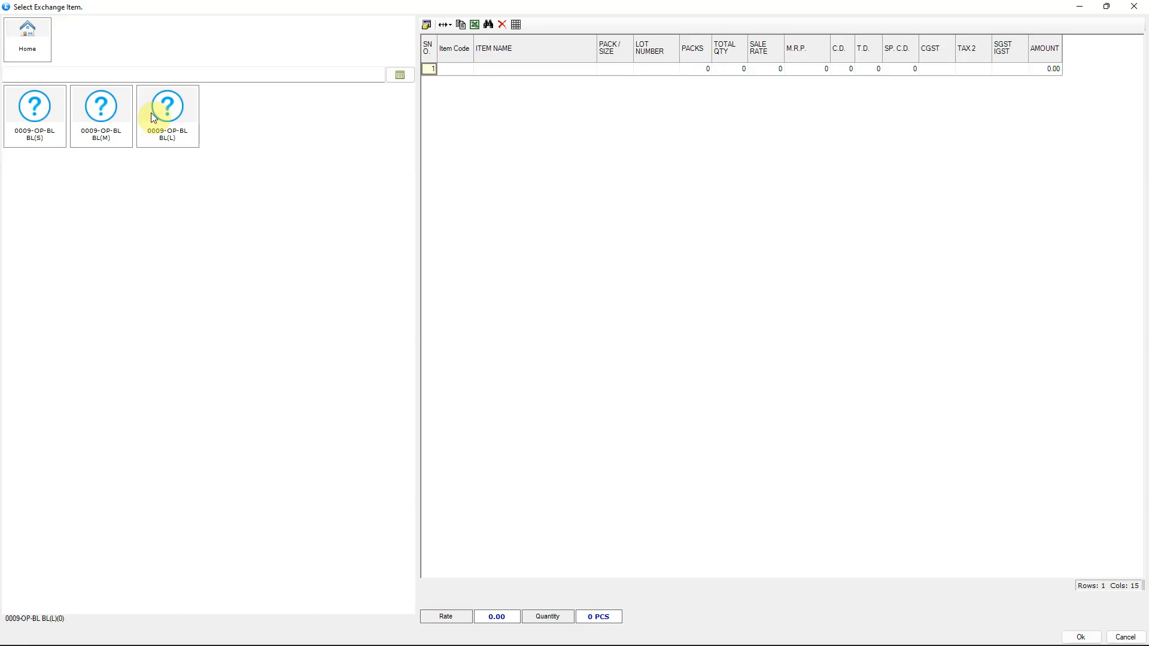
Step: Choose 0009-OP-BL BL in size M from lot 1118.88 as the exchange item, with 1 pack, and add it to the bill
{"action": "left_click", "coordinate": [110, 124]}
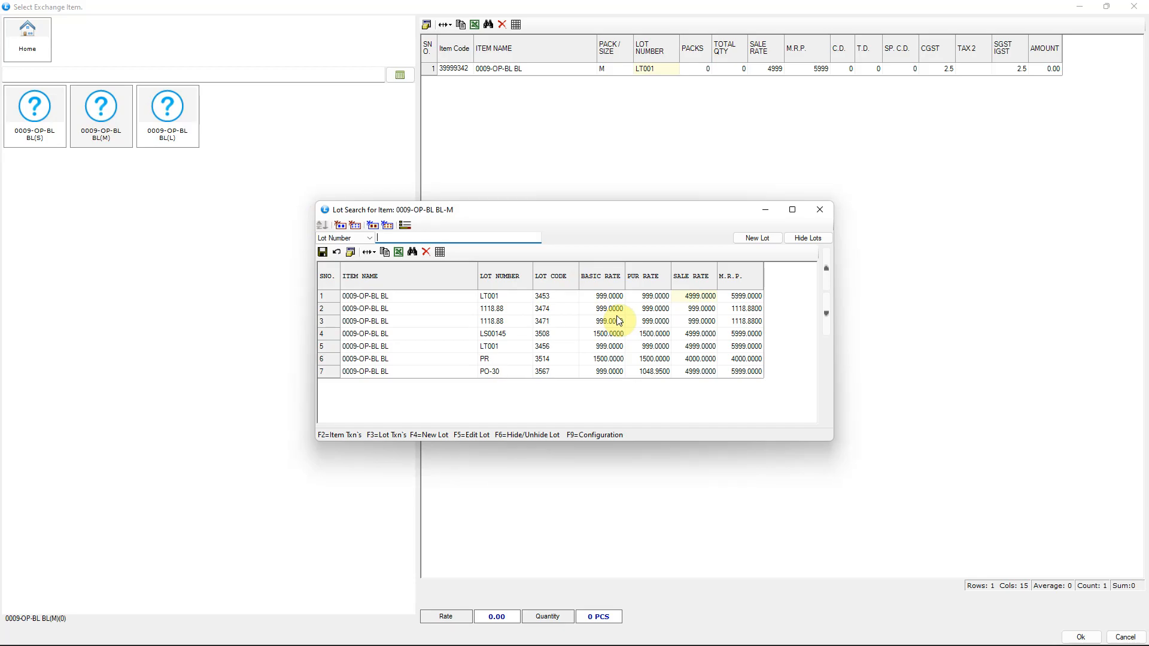
{"action": "left_click", "coordinate": [639, 311]}
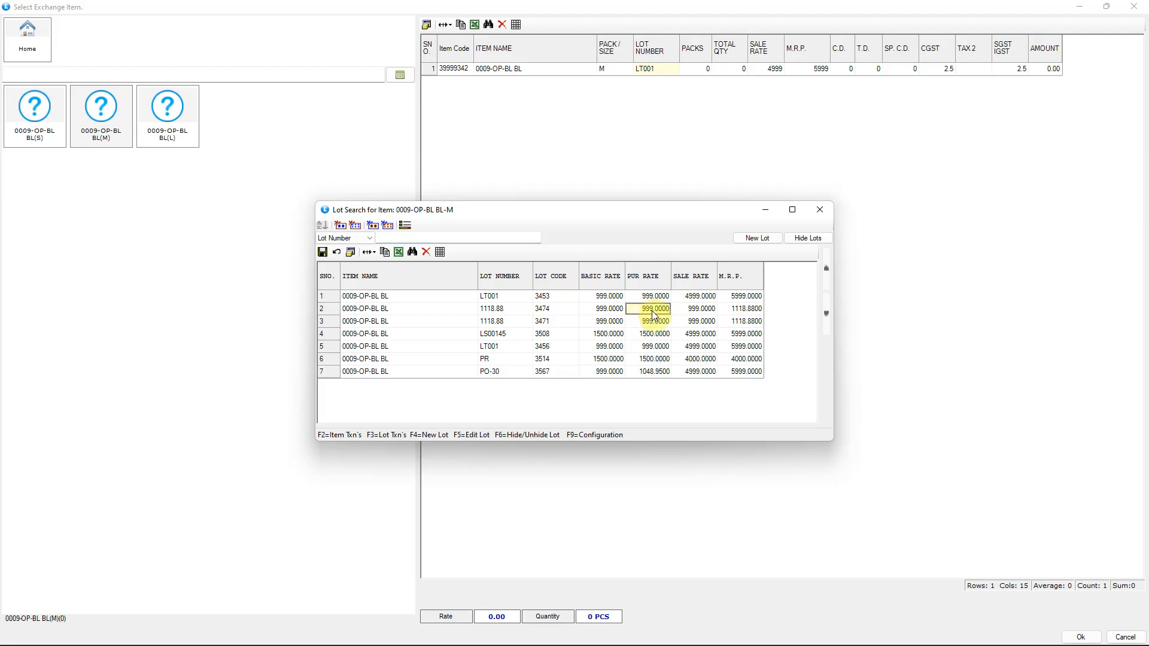
{"action": "double_click", "coordinate": [646, 312]}
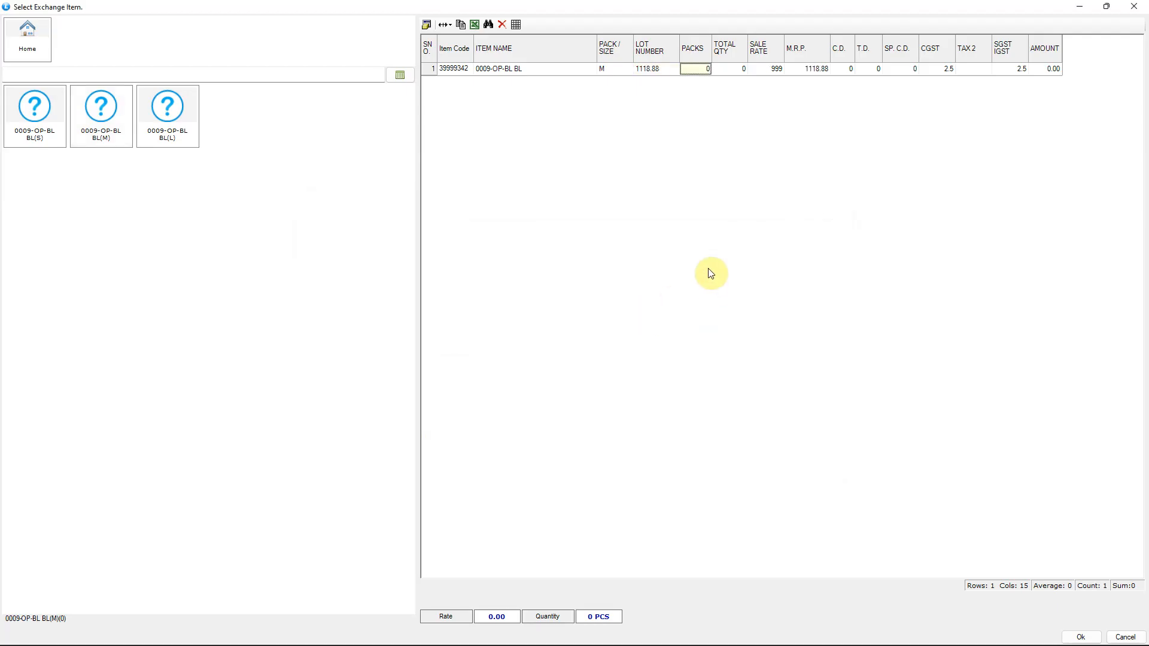
{"action": "type", "text": "1"}
{"action": "key", "text": "Return"}
{"action": "key", "text": "Return"}
{"action": "key", "text": "Return"}
{"action": "key", "text": "Return"}
{"action": "key", "text": "Return"}
{"action": "key", "text": "Return"}
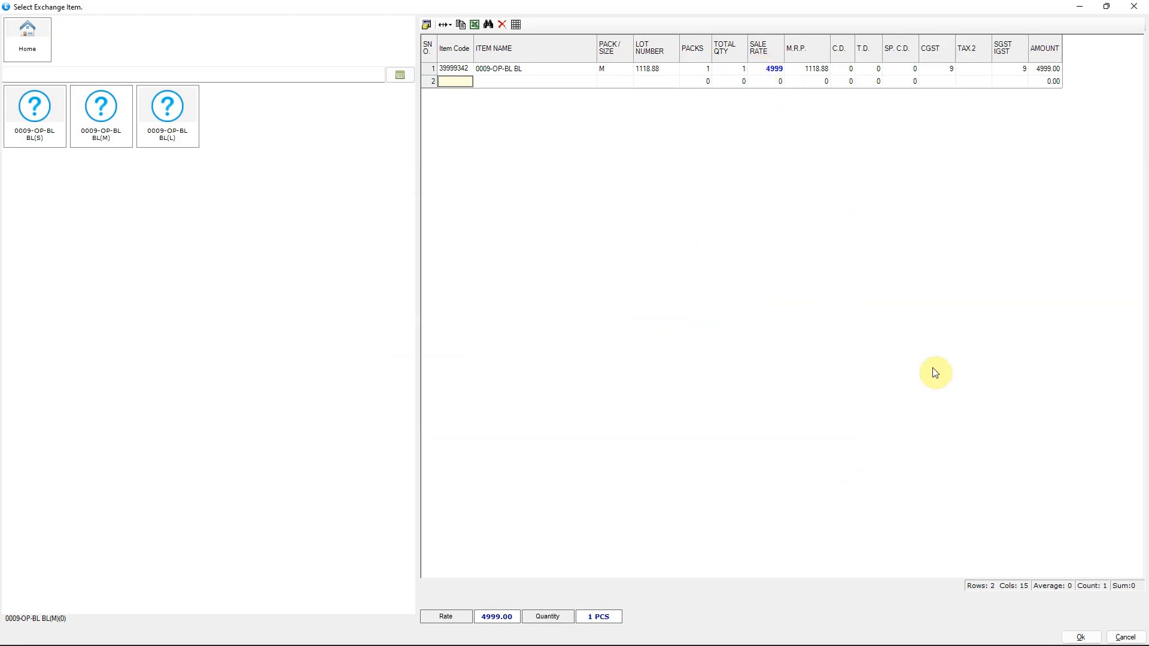
{"action": "left_click", "coordinate": [1080, 637]}
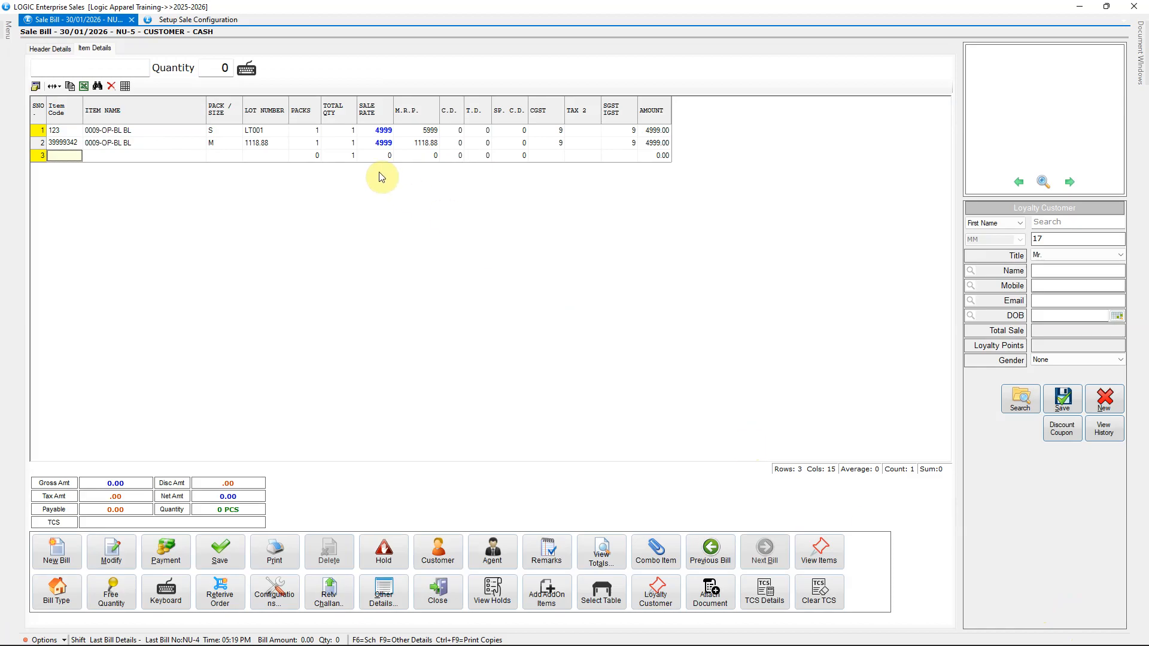
Step: Check the sale rate of the exchanged item and save the sale bill
{"action": "left_click", "coordinate": [385, 145]}
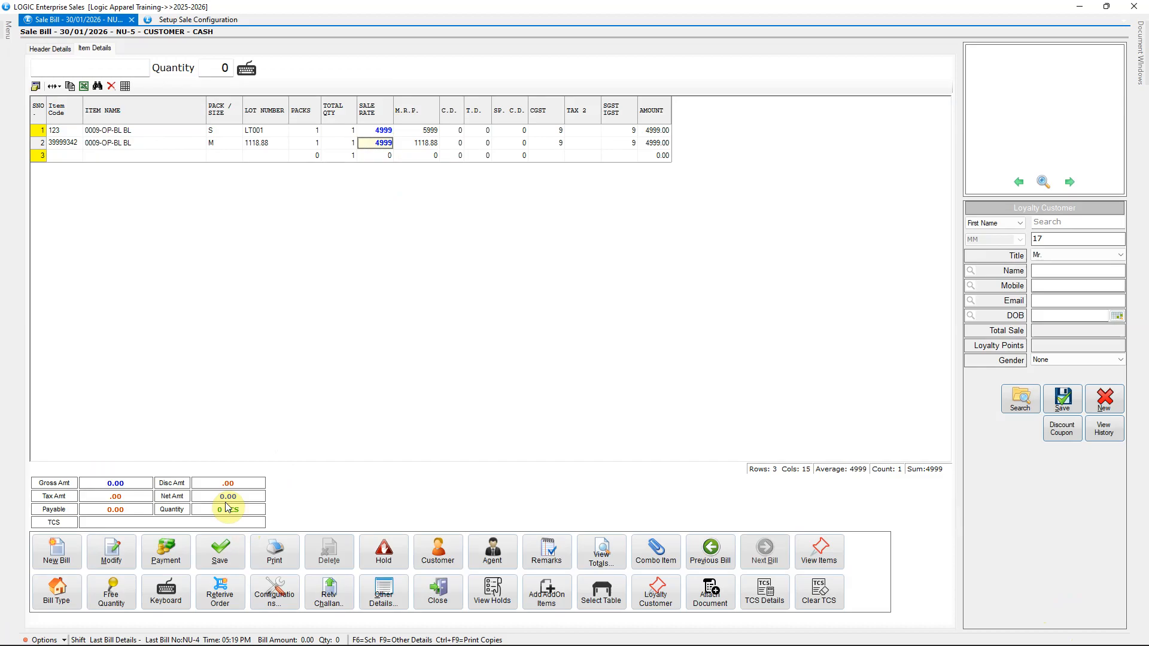
{"action": "left_click", "coordinate": [220, 554]}
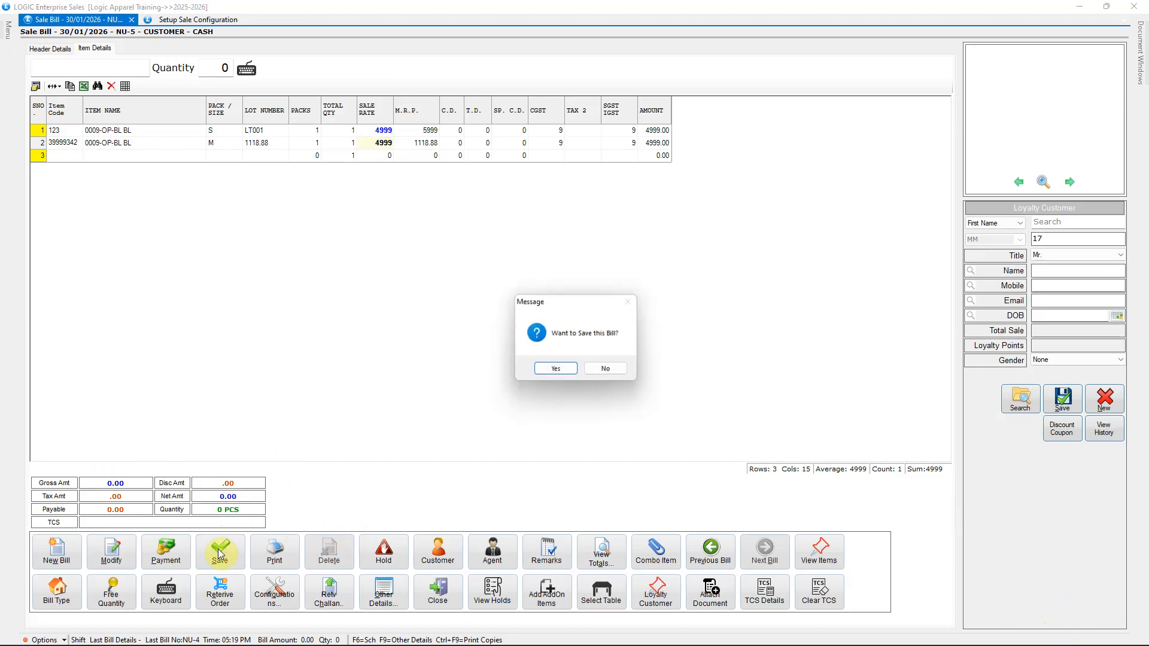
{"action": "left_click", "coordinate": [559, 368]}
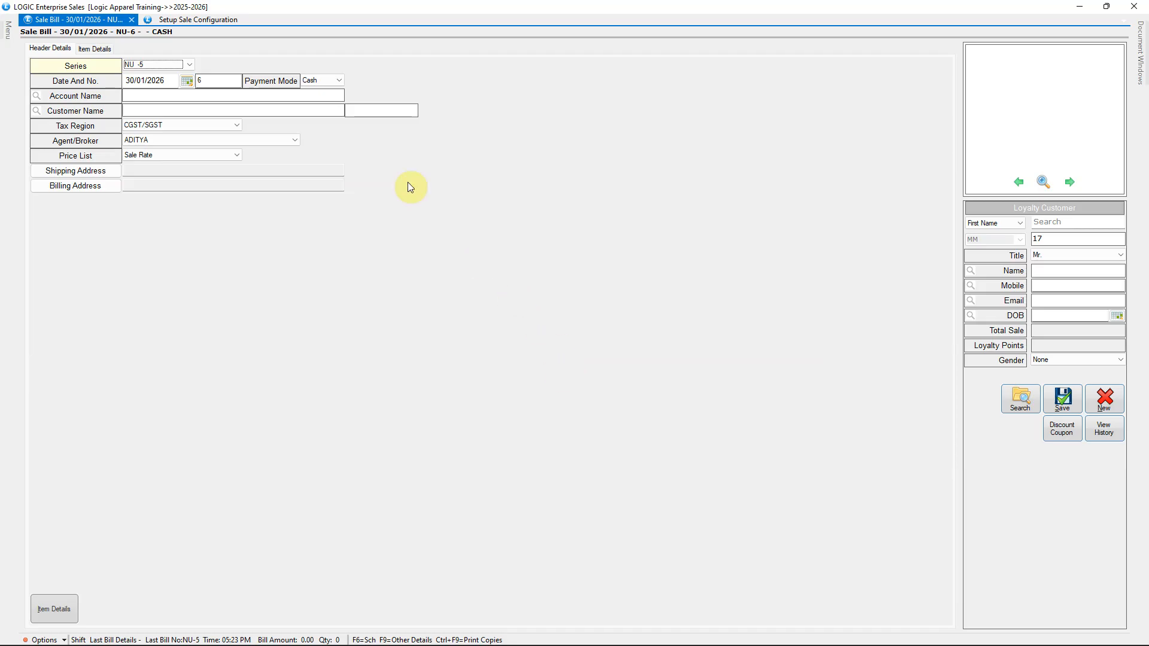
Step: Set the NU configuration's Exchange Criteria to Same item different shade and Exchange Rate Criteria to M.R.P., and save it
{"action": "left_click", "coordinate": [221, 20]}
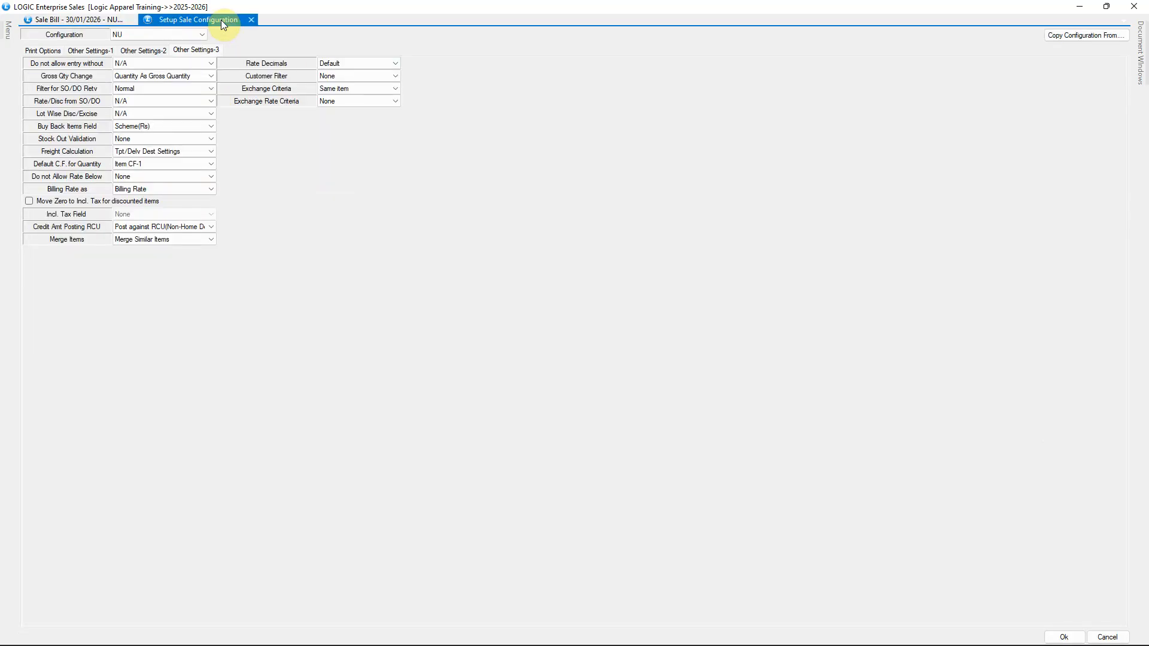
{"action": "left_click", "coordinate": [365, 91]}
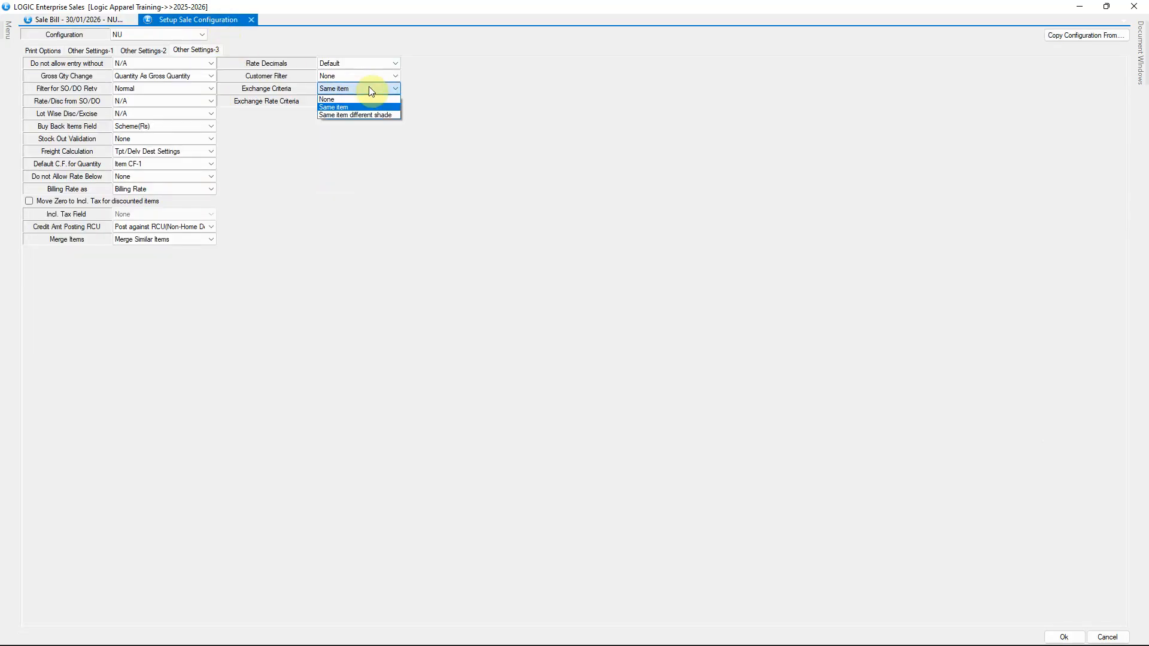
{"action": "left_click", "coordinate": [385, 113]}
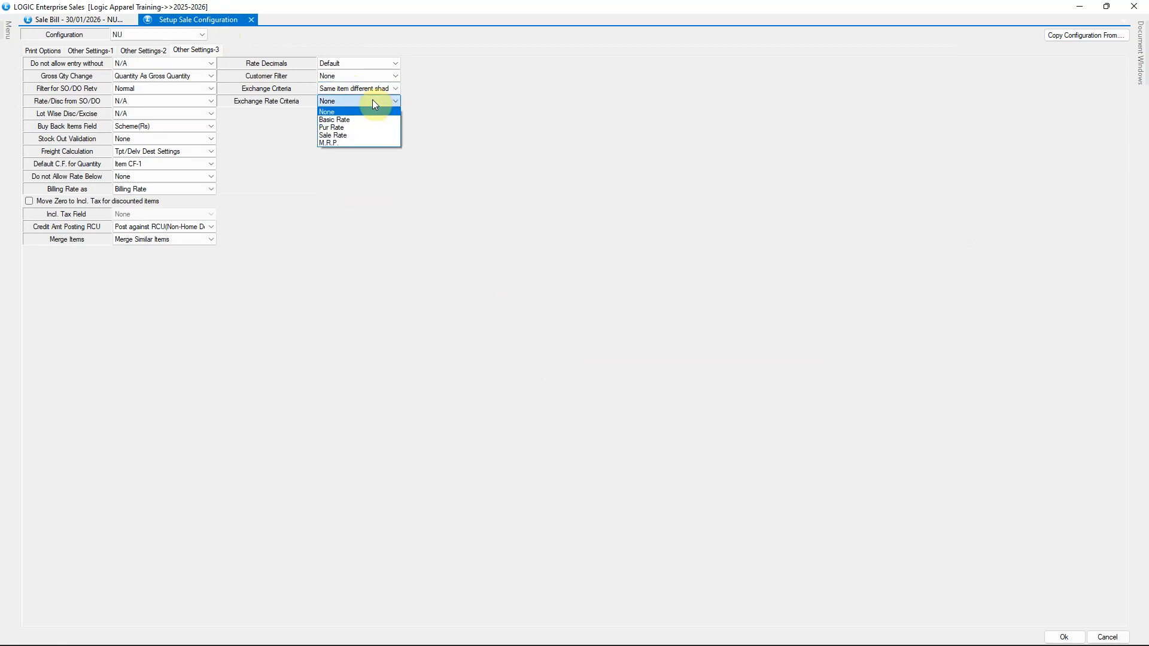
{"action": "left_click", "coordinate": [379, 142]}
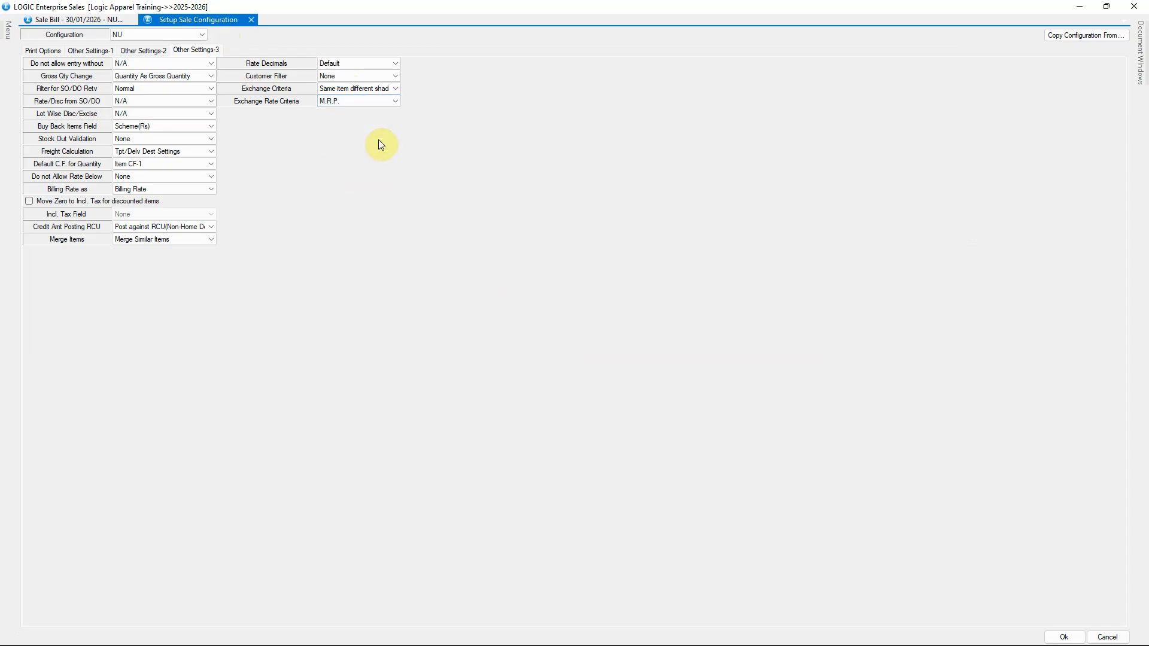
{"action": "key", "text": "ctrl+s"}
{"action": "key", "text": "Return"}
Step: Return to the sale bill and enter BLUE COTTTON FABRIC MENS SHIRT BL in size S on the first item row
{"action": "left_click", "coordinate": [99, 20]}
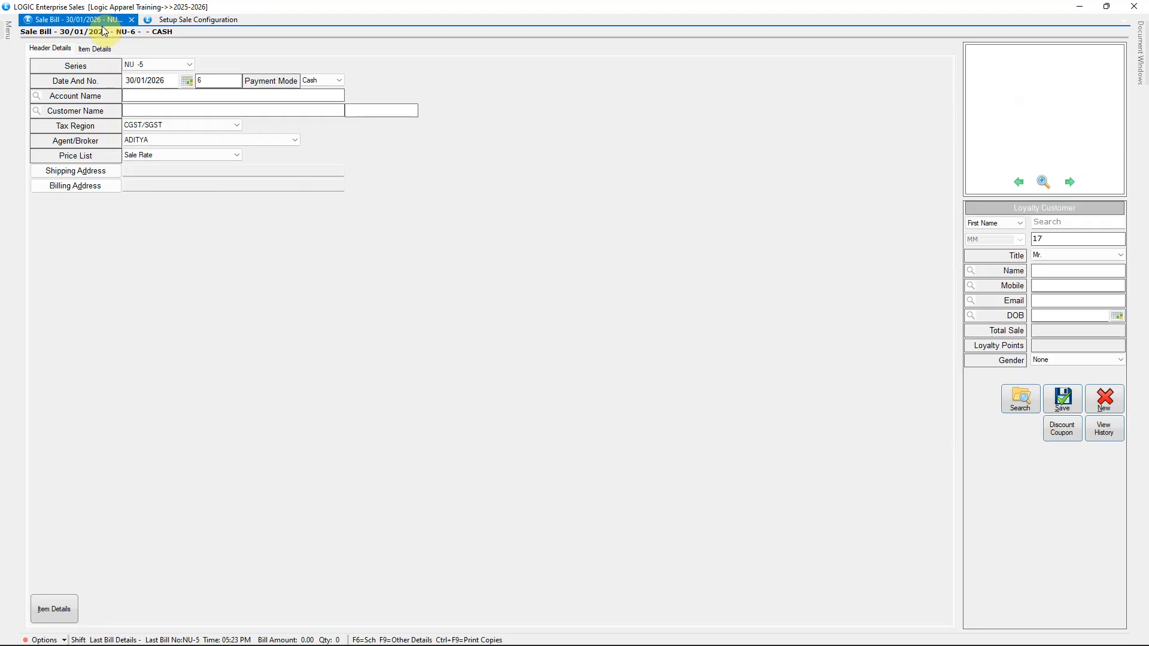
{"action": "left_click", "coordinate": [52, 604]}
{"action": "key", "text": "Return"}
{"action": "type", "text": "BLUE"}
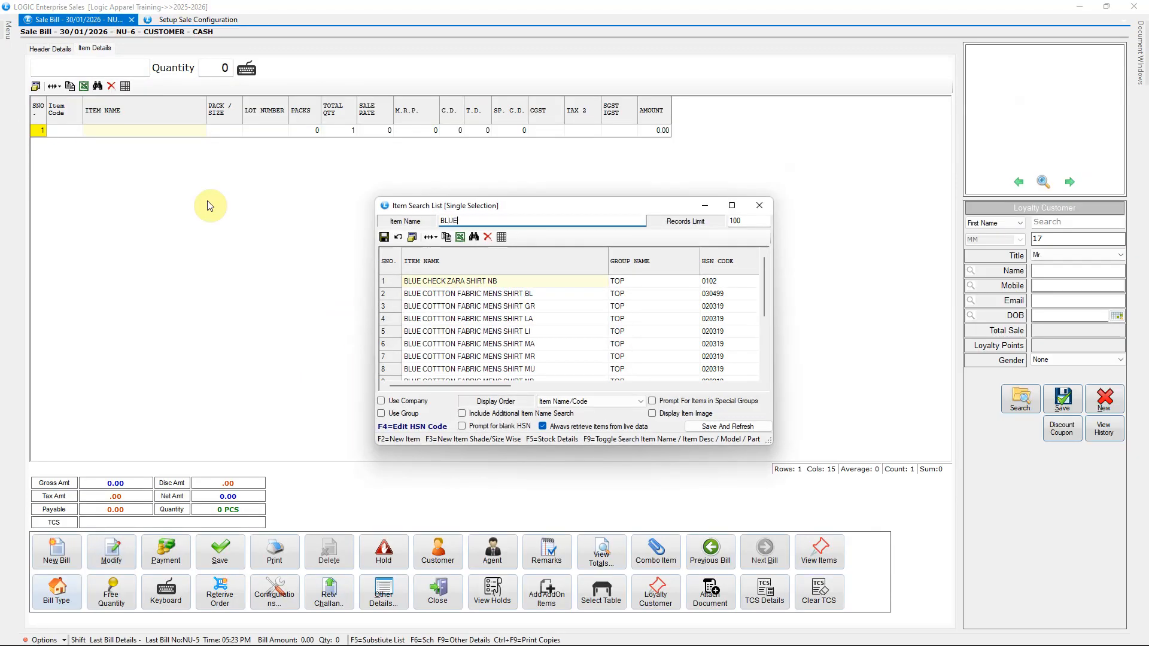
{"action": "key", "text": "Down"}
{"action": "key", "text": "Down"}
{"action": "key", "text": "Return"}
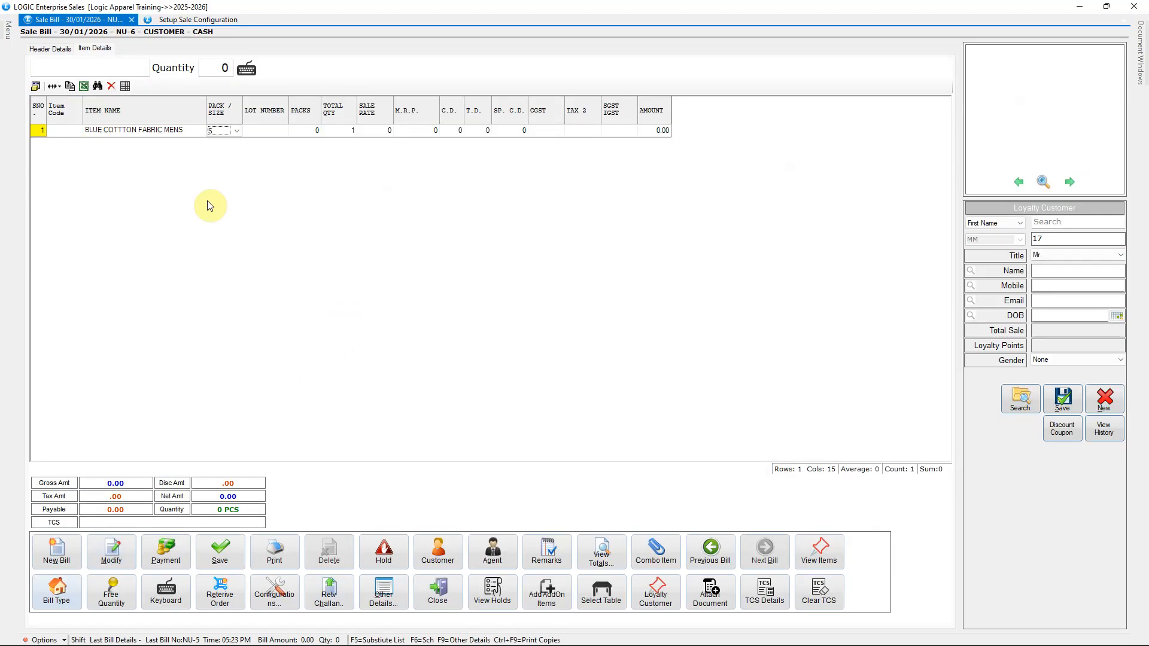
{"action": "key", "text": "Return"}
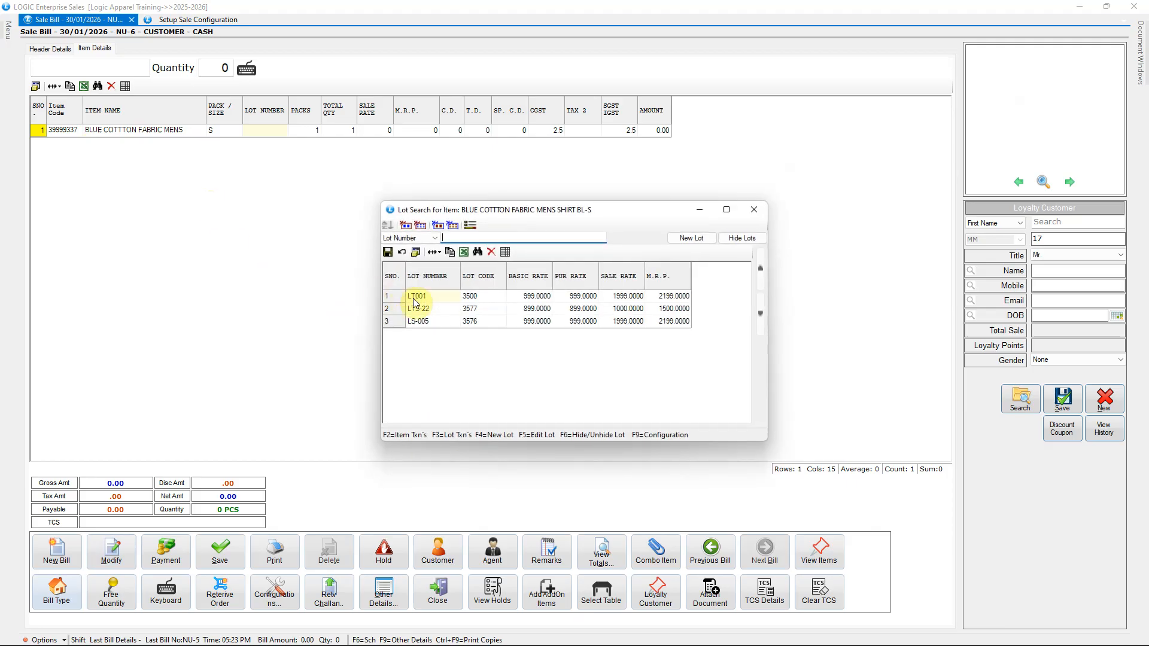
Step: Assign lot LT001 with 1 pack to the shirt row and proceed to the exchange item selection
{"action": "key", "text": "Return"}
{"action": "key", "text": "Return"}
{"action": "key", "text": "Return"}
{"action": "key", "text": "Return"}
{"action": "key", "text": "Return"}
{"action": "key", "text": "Return"}
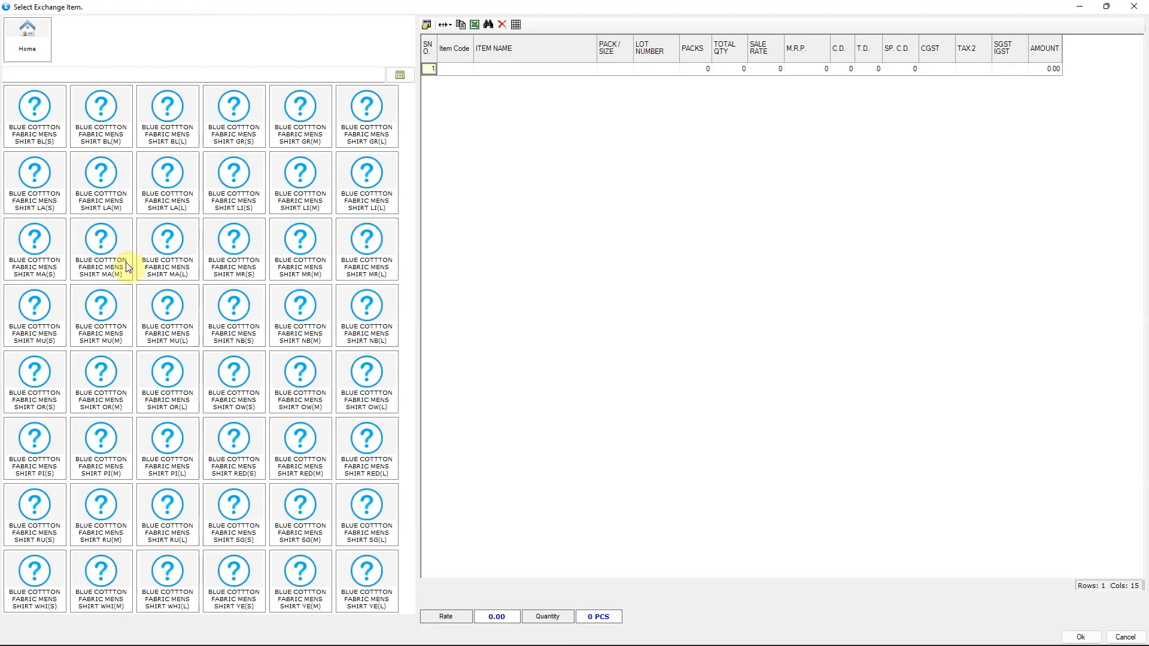
Step: Try to use BLUE COTTTON FABRIC MENS SHIRT LA in size S from lot LT001, with 1 pack, as the exchange item
{"action": "left_click", "coordinate": [55, 201]}
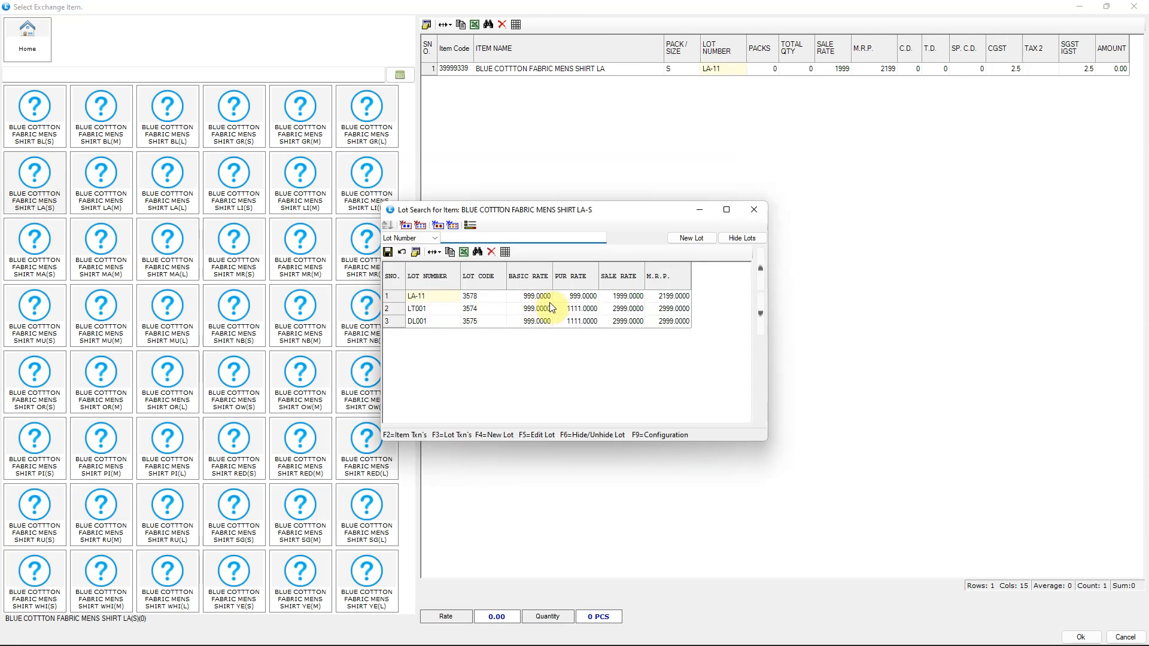
{"action": "left_click", "coordinate": [654, 307]}
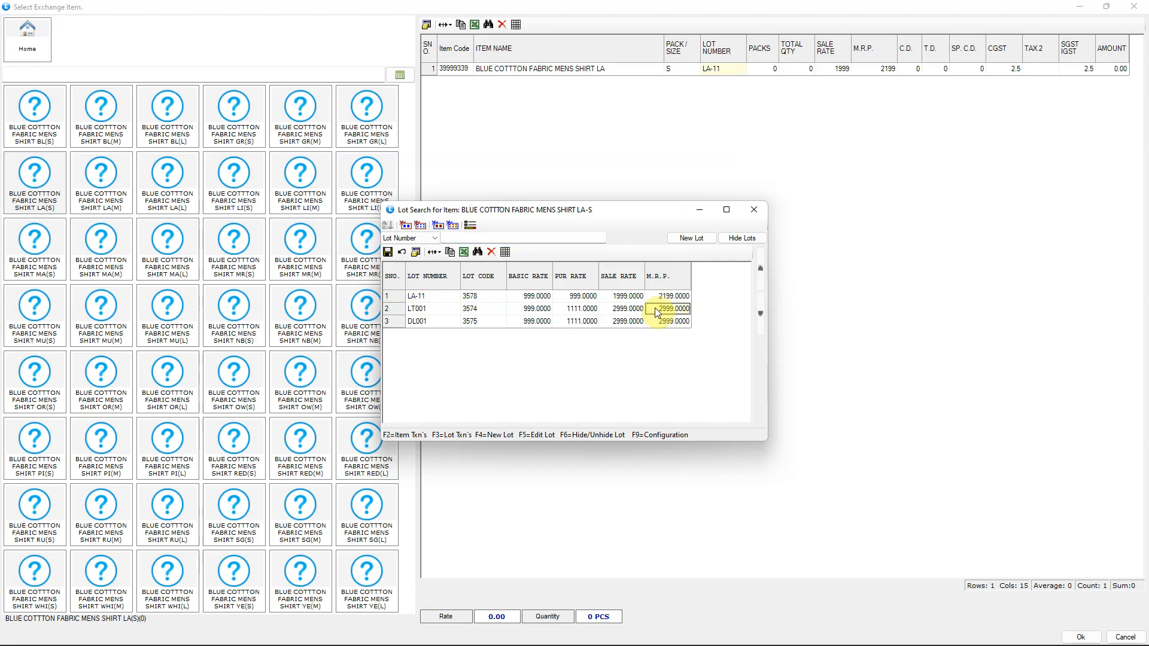
{"action": "key", "text": "Return"}
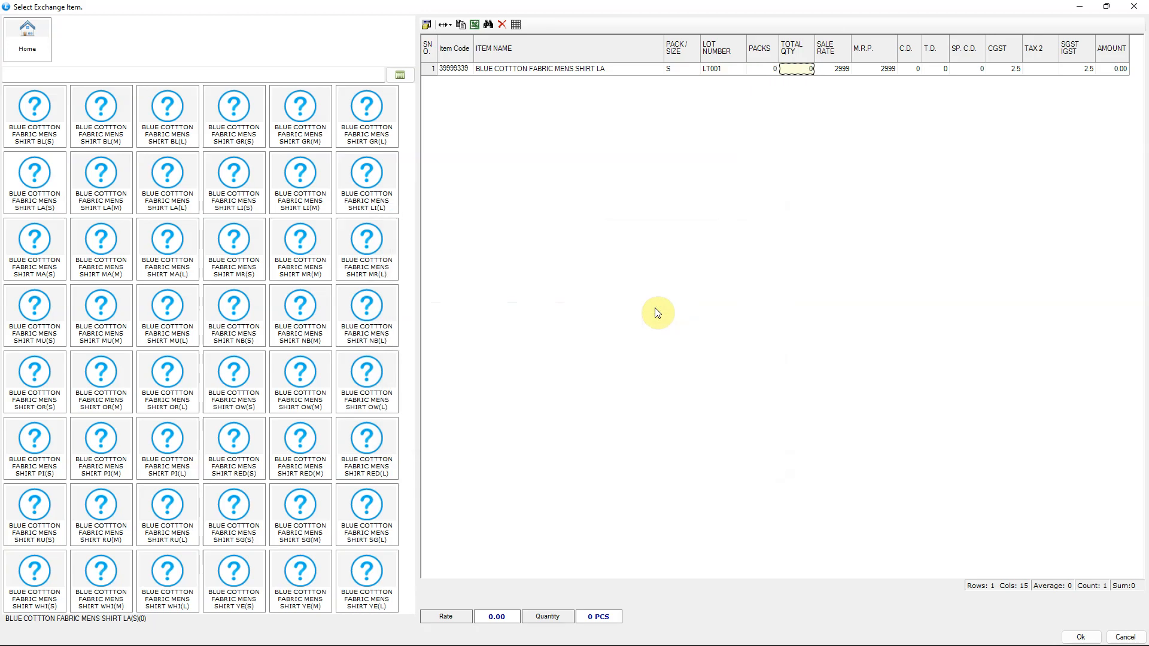
{"action": "type", "text": "1"}
{"action": "key", "text": "Return"}
{"action": "key", "text": "Return"}
{"action": "key", "text": "Return"}
{"action": "key", "text": "Return"}
{"action": "key", "text": "Return"}
{"action": "key", "text": "Return"}
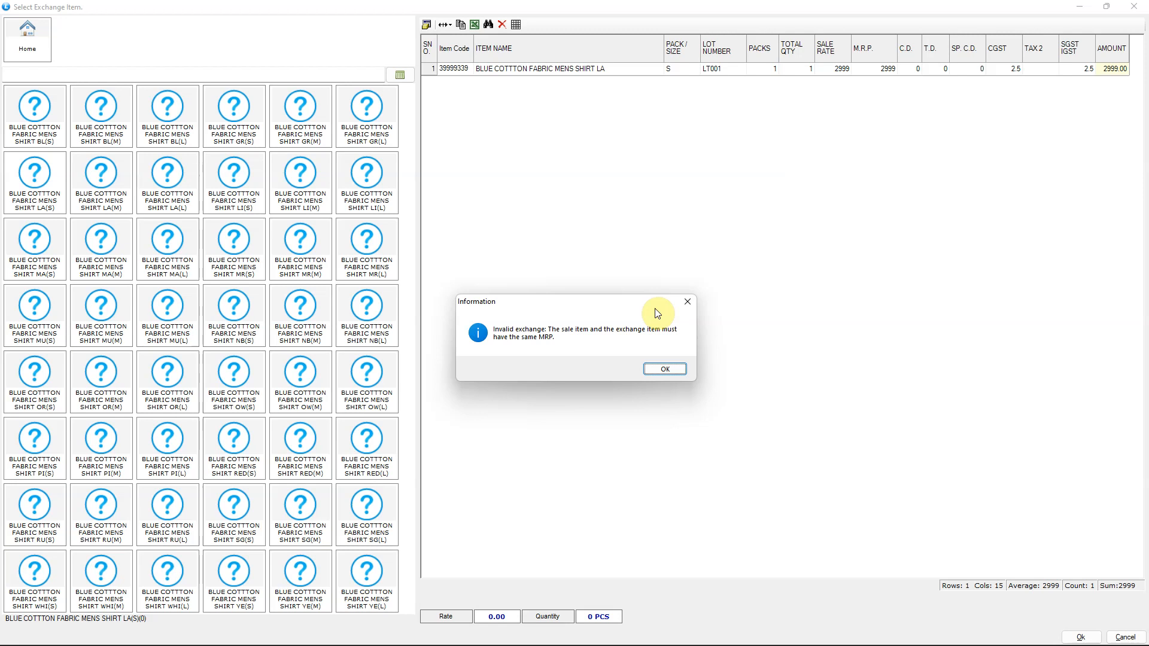
{"action": "left_click", "coordinate": [665, 370]}
Step: Reselect the SHIRT LA exchange item in size S with lot LA-11 and complete its row
{"action": "left_click", "coordinate": [40, 199]}
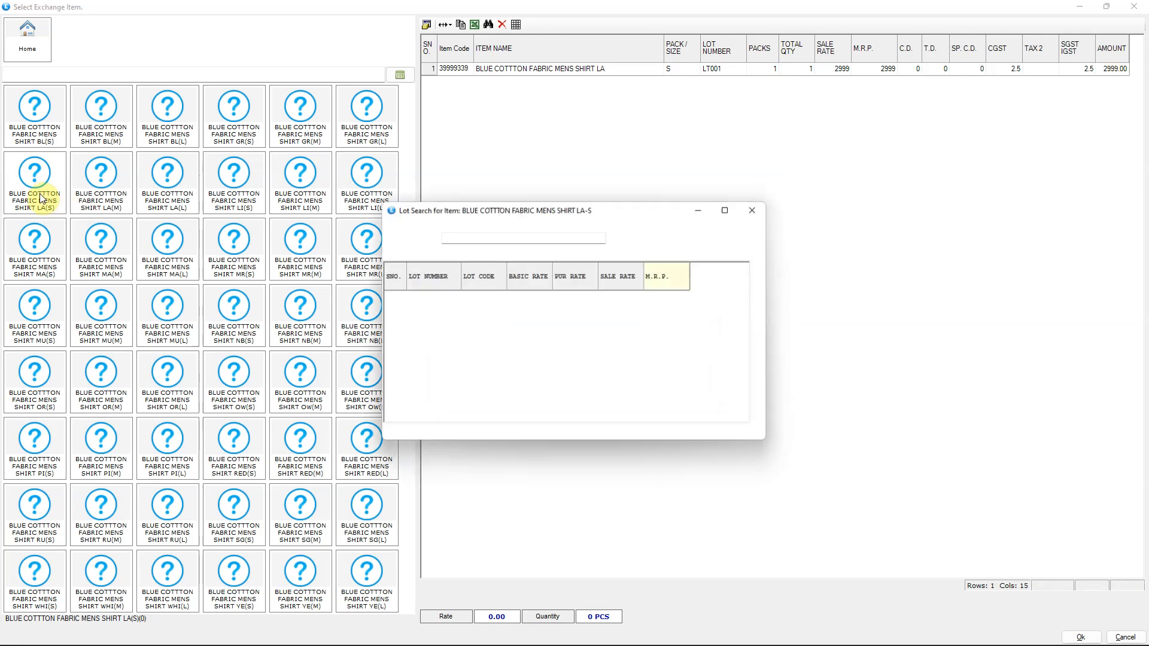
{"action": "left_click", "coordinate": [543, 297]}
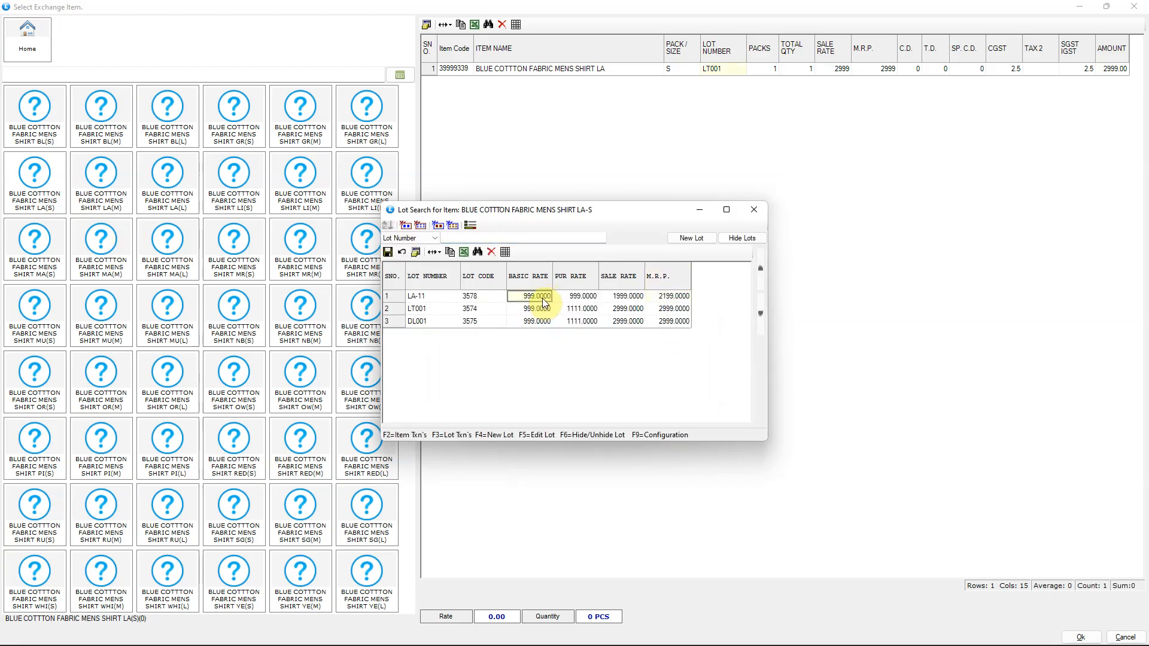
{"action": "double_click", "coordinate": [543, 298]}
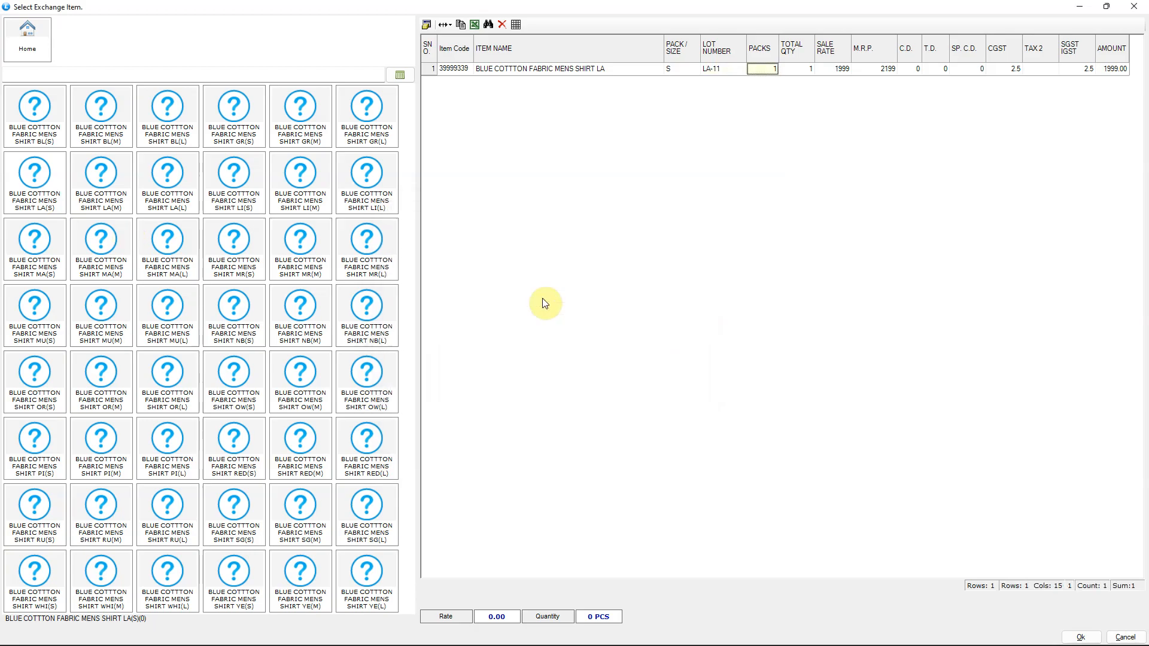
{"action": "key", "text": "Return"}
{"action": "key", "text": "Return"}
{"action": "key", "text": "Return"}
{"action": "key", "text": "Return"}
{"action": "key", "text": "Return"}
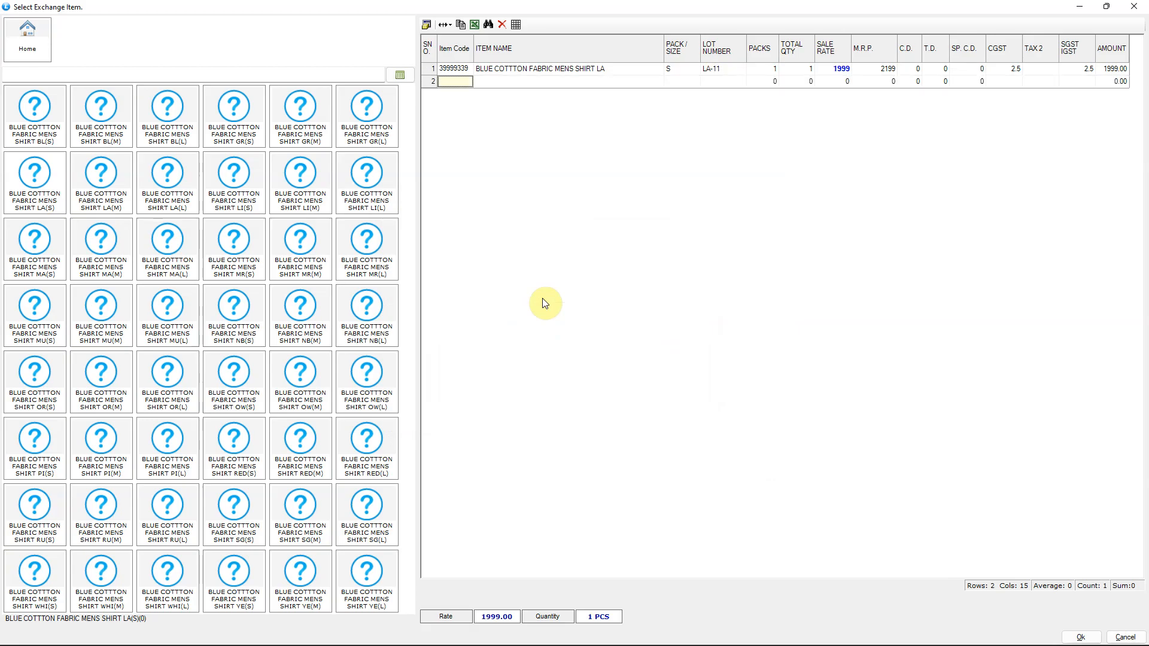
Step: Add the selected exchange item to the sale bill and save the bill
{"action": "left_click", "coordinate": [1080, 637]}
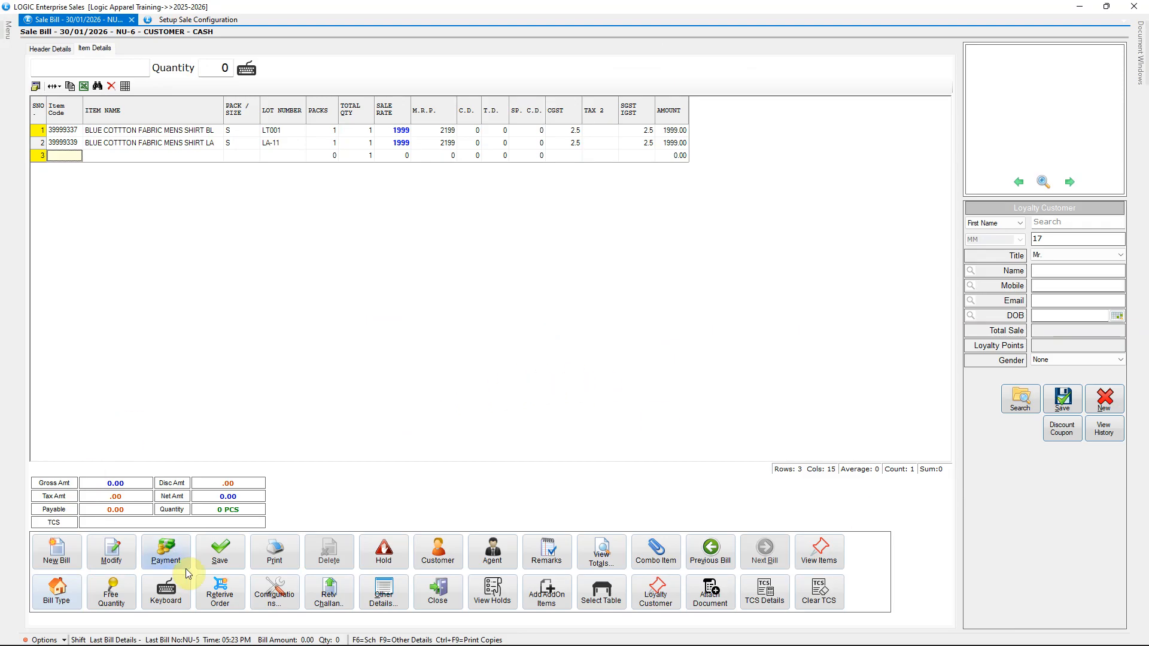
{"action": "left_click", "coordinate": [219, 553]}
{"action": "left_click", "coordinate": [550, 369]}
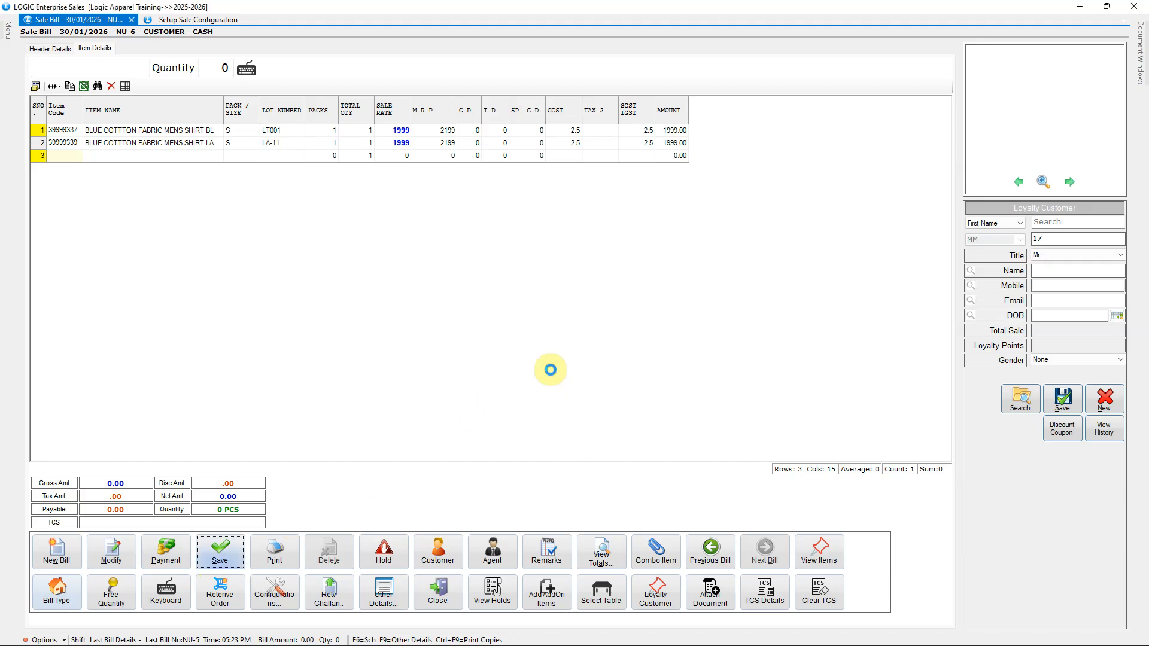